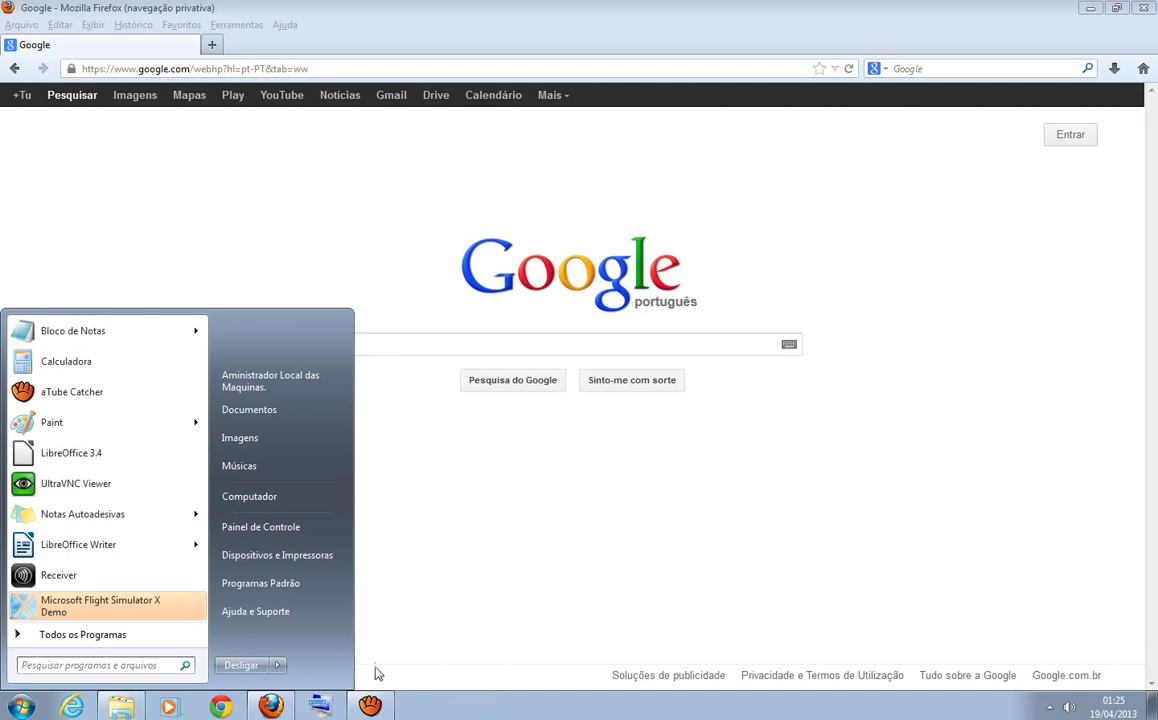
- Open and close the Control Panel, then open and dismiss the Start menu
click(279, 528)
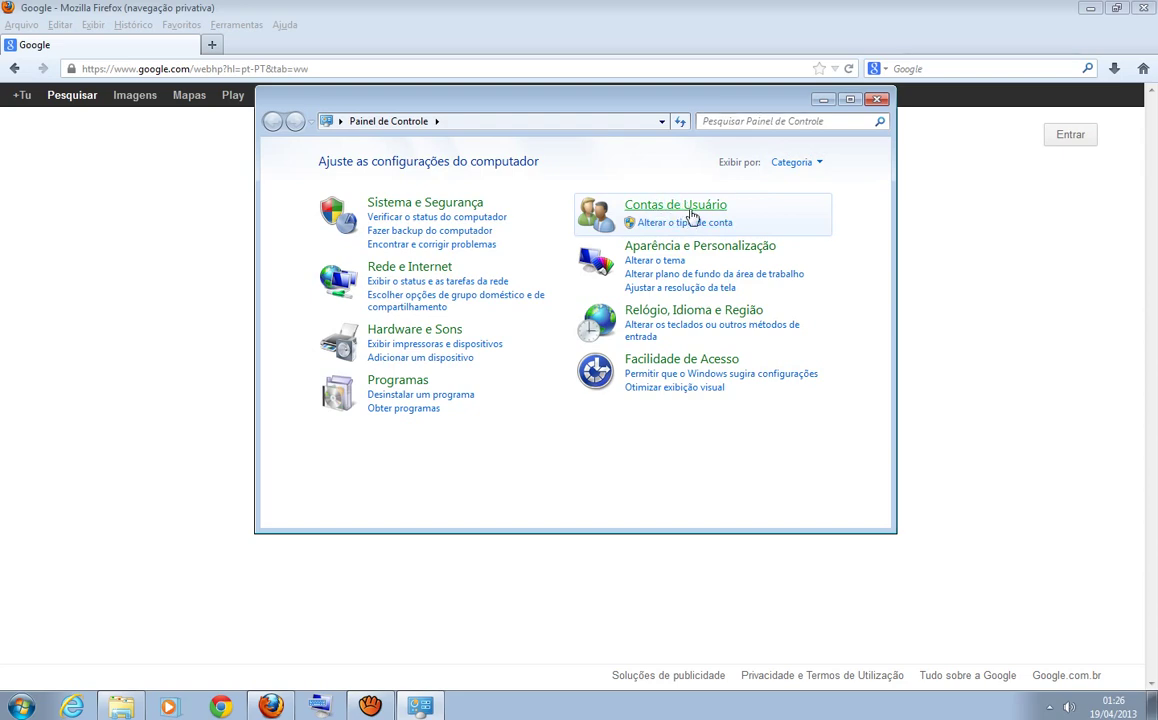
click(880, 100)
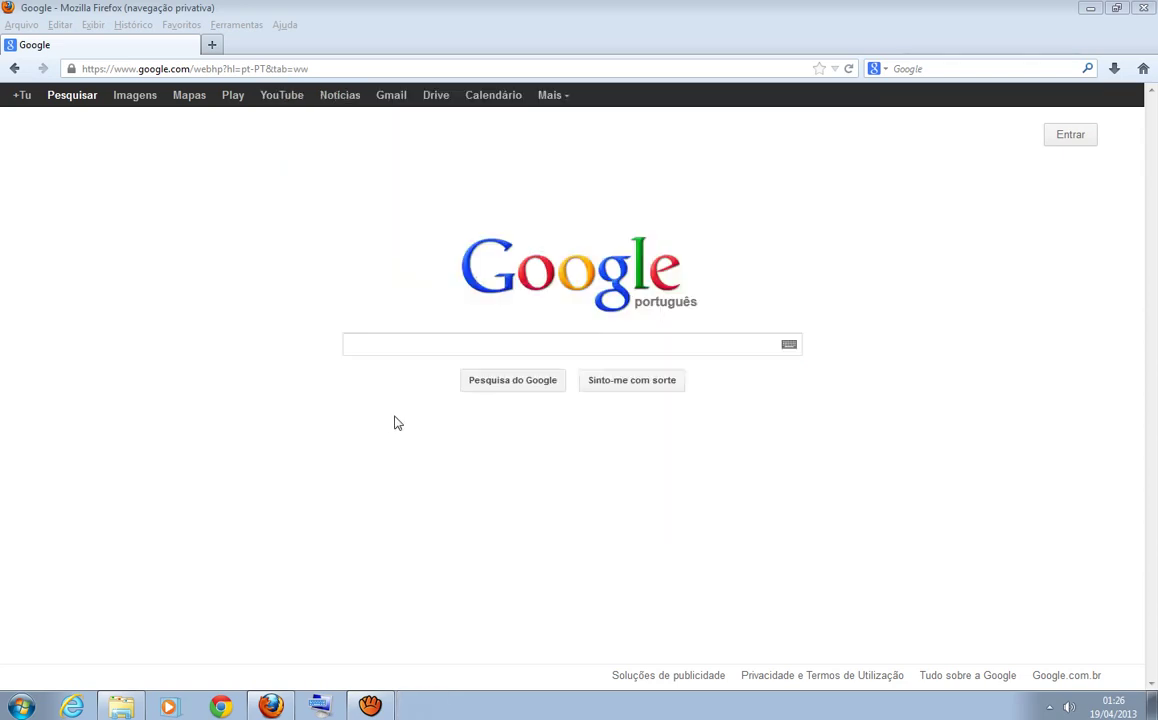
click(21, 708)
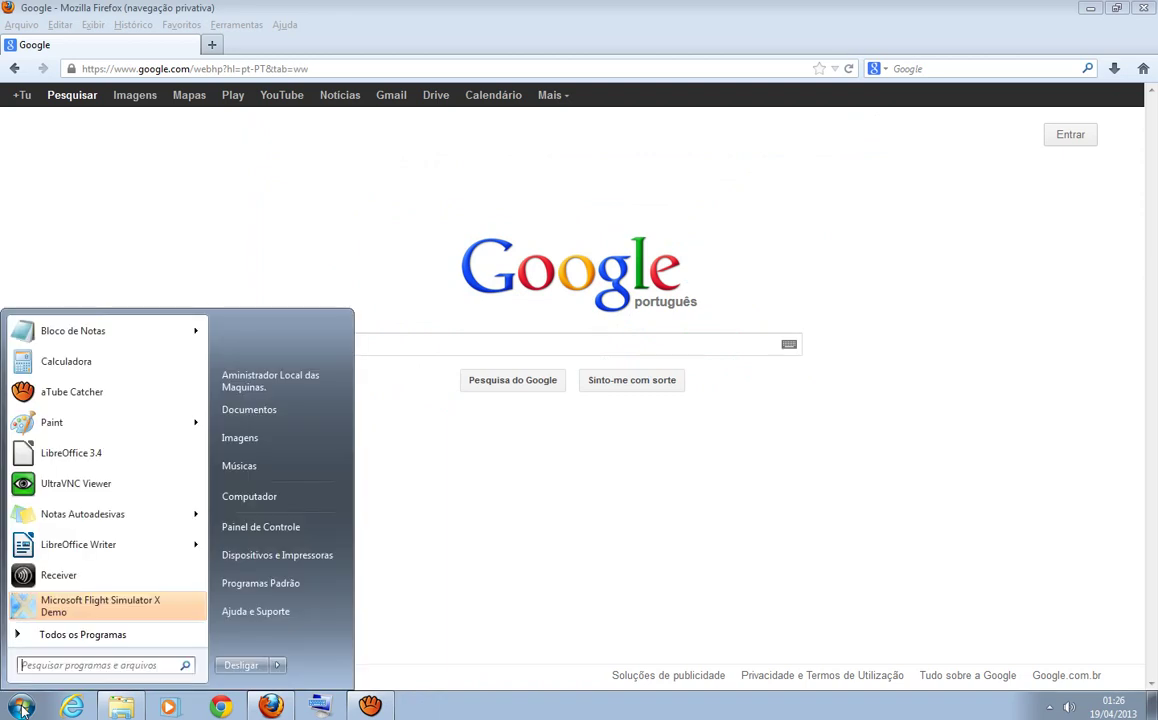
click(75, 666)
click(460, 620)
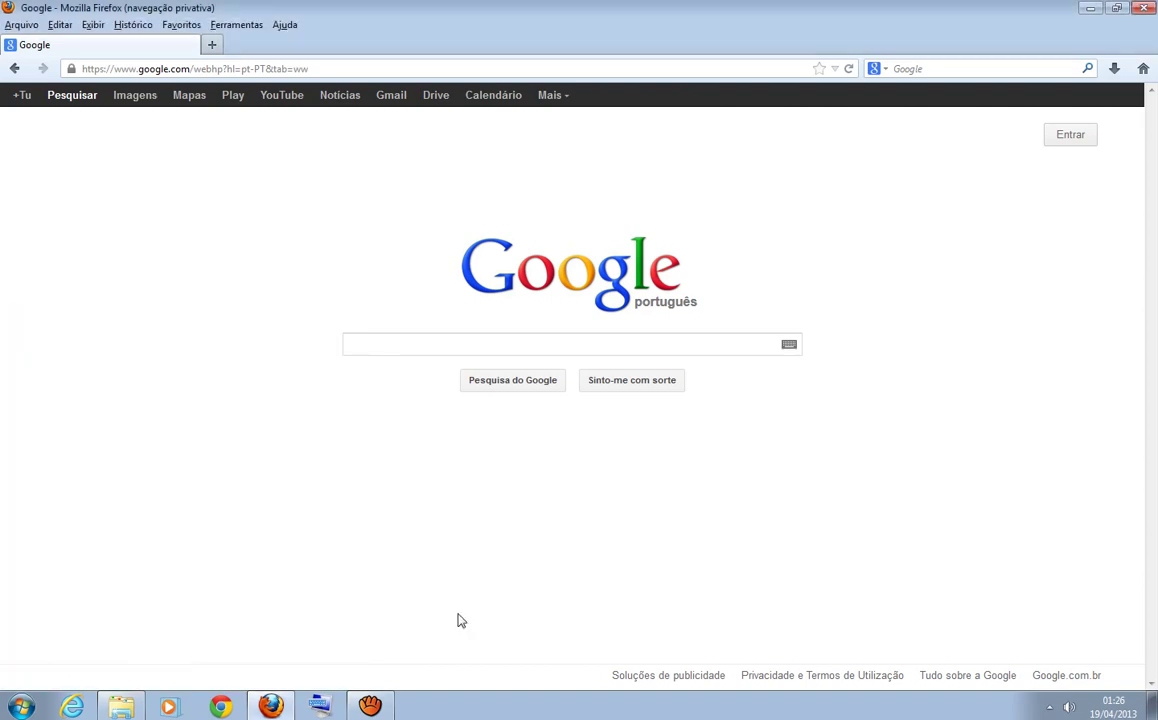
- Run lusrmgr.msc from the Run dialog, replacing the prefilled command
key(super+r)
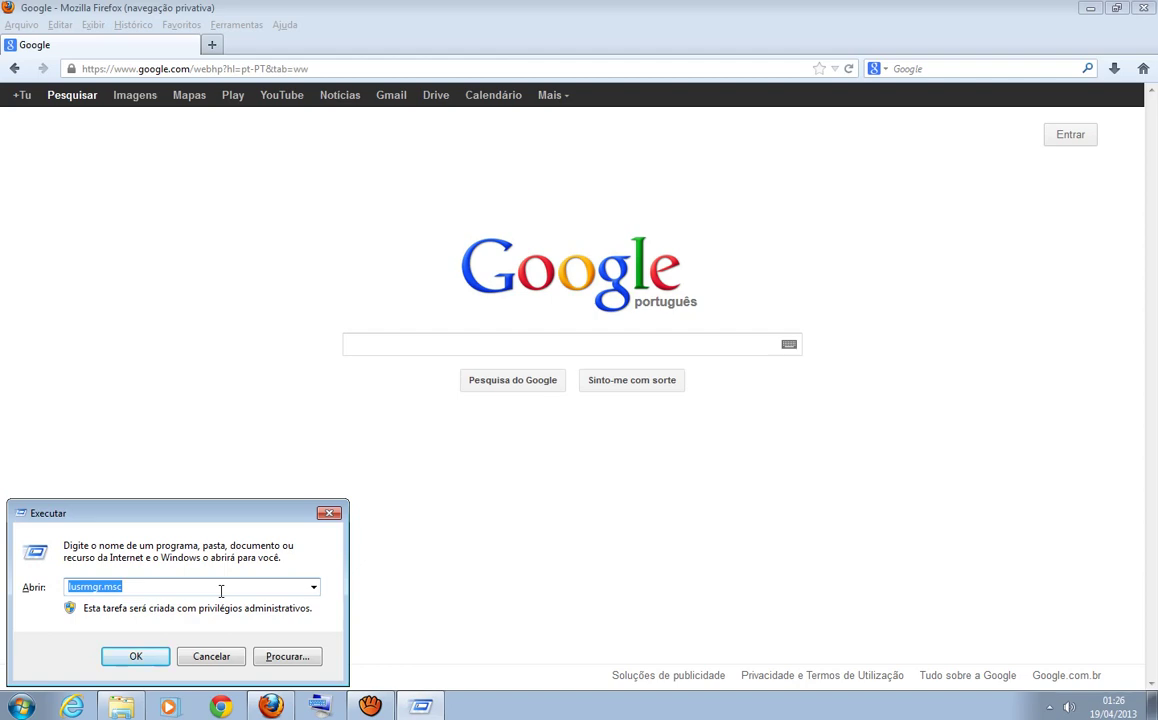
key(BackSpace)
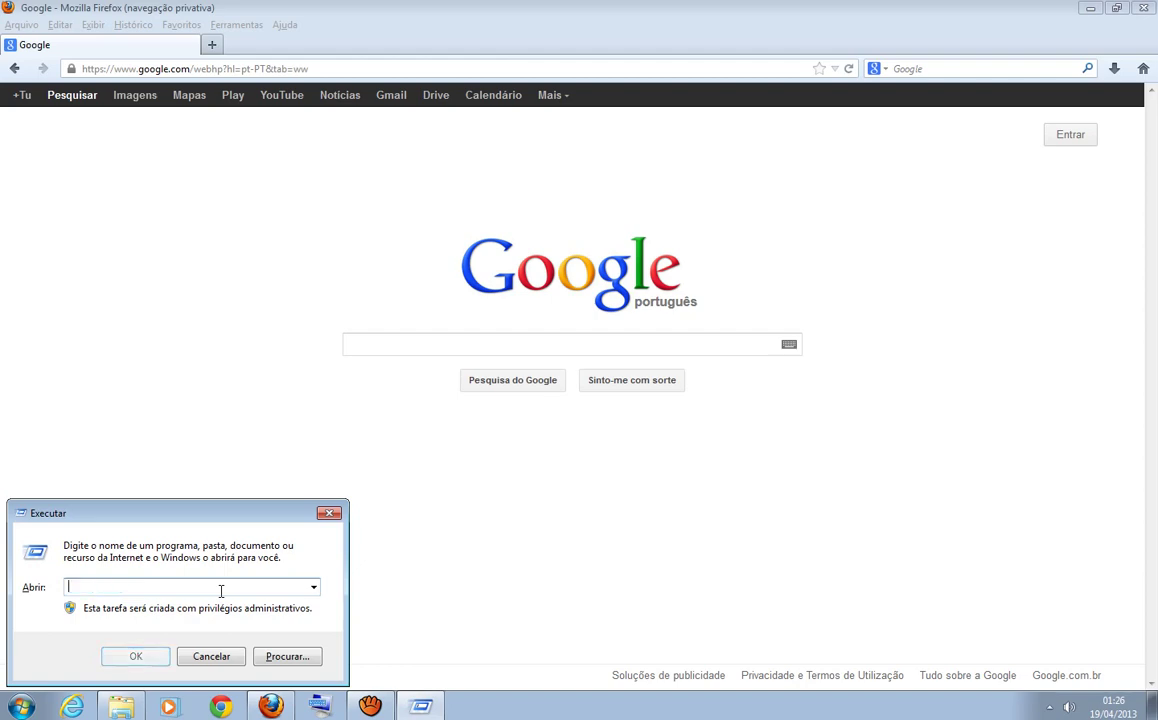
text(lusrmgr.)
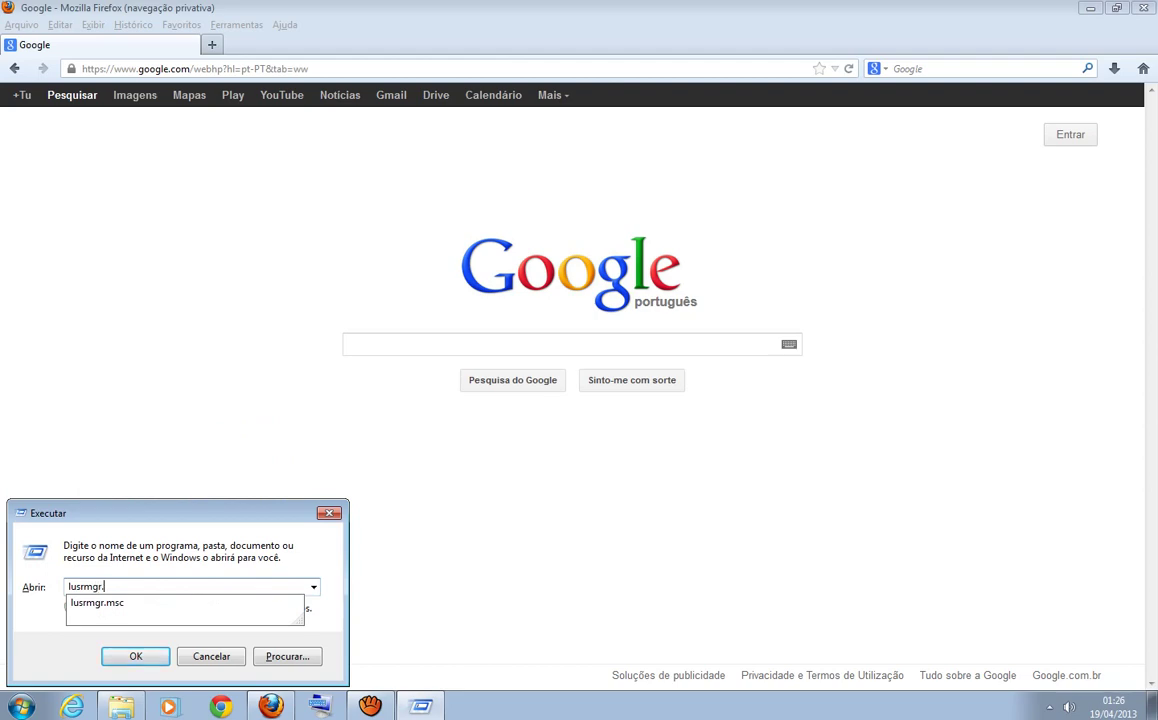
text(msc)
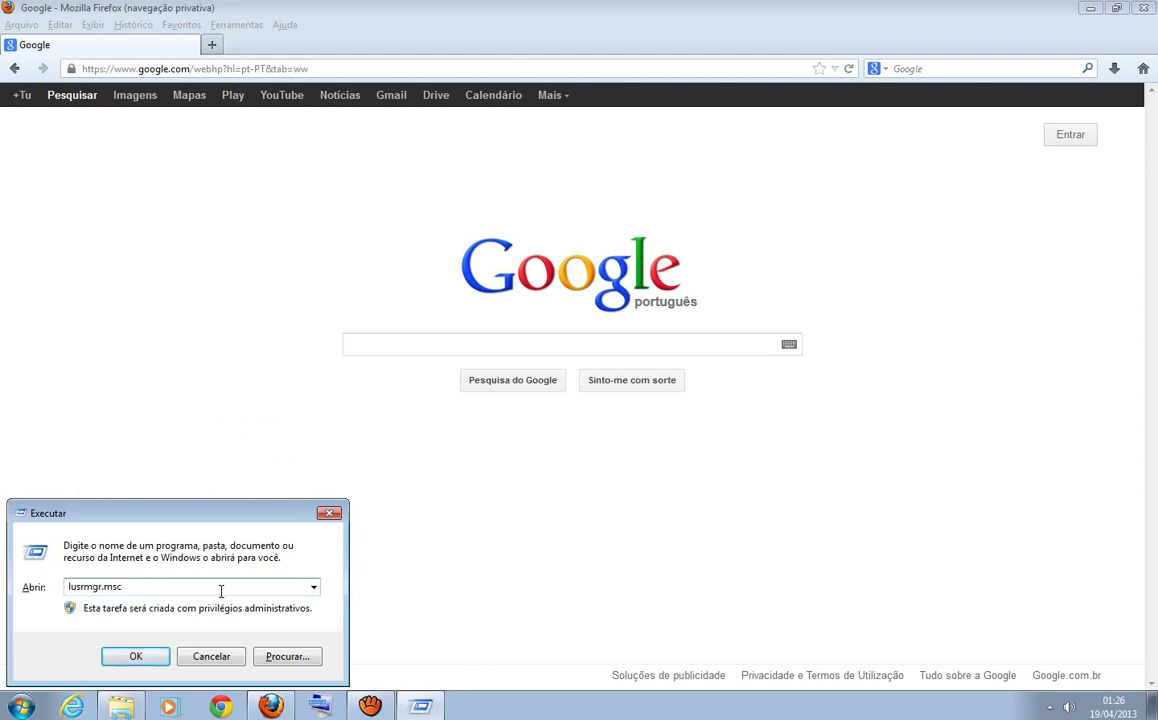
key(Return)
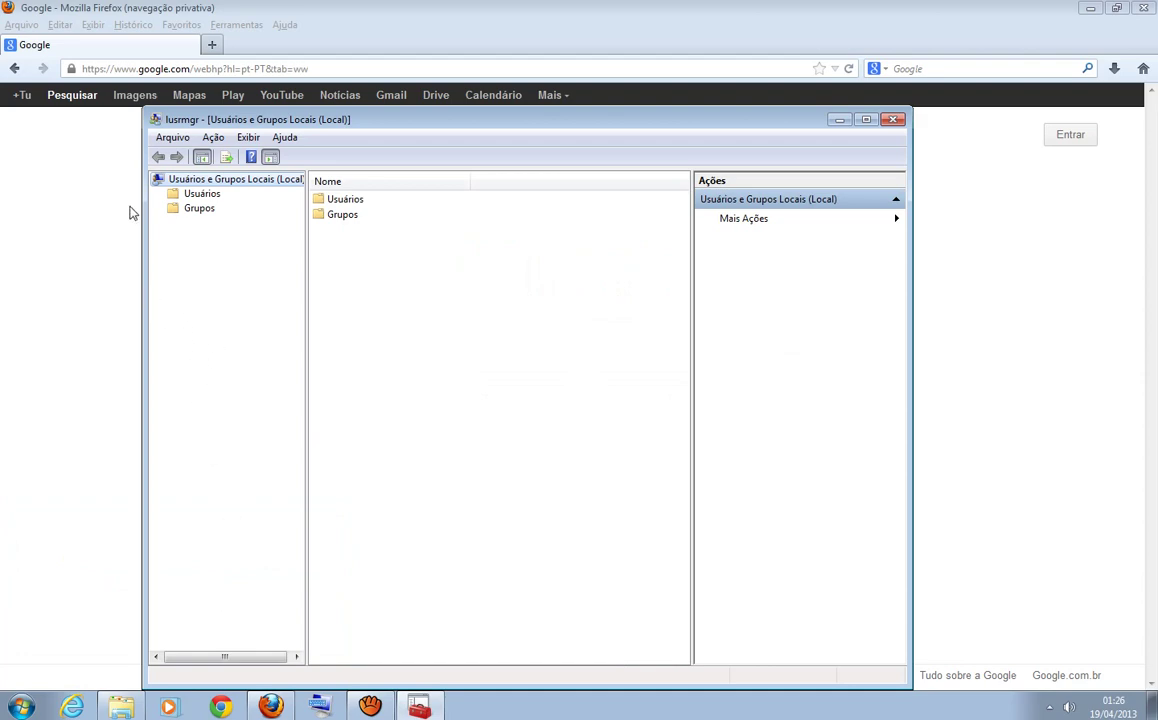
- Toggle between Grupos and Usuários, ending on the user list with admin, Administrador and Convidado
click(196, 209)
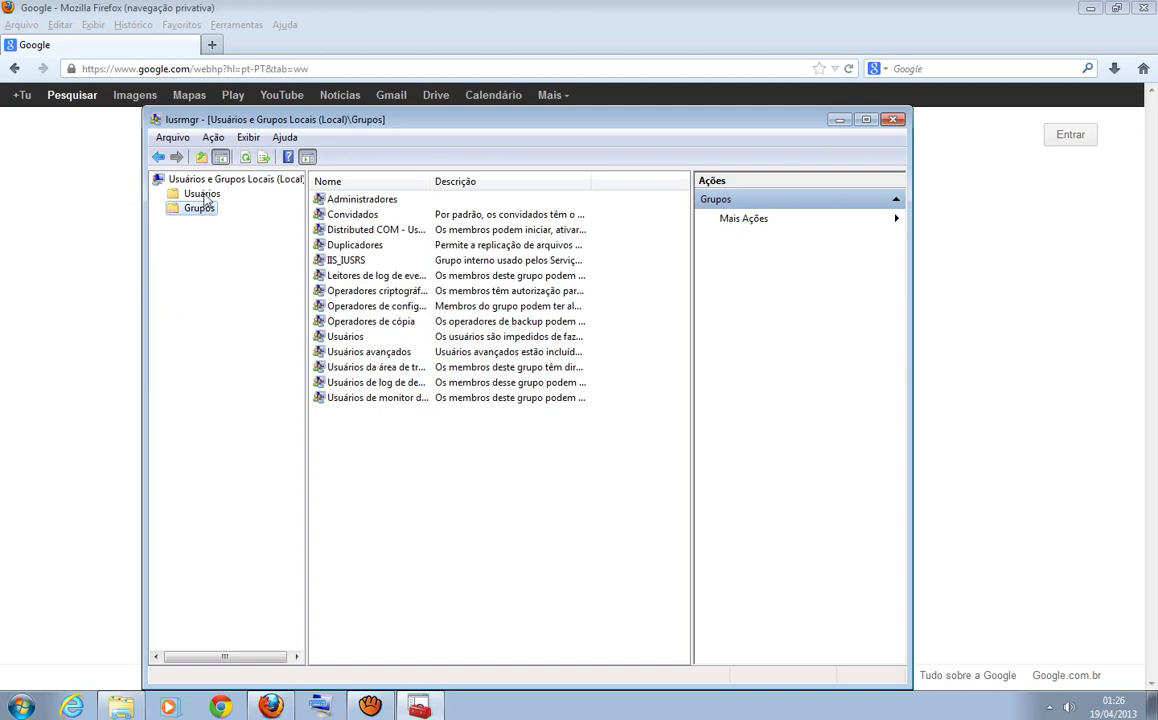
click(203, 194)
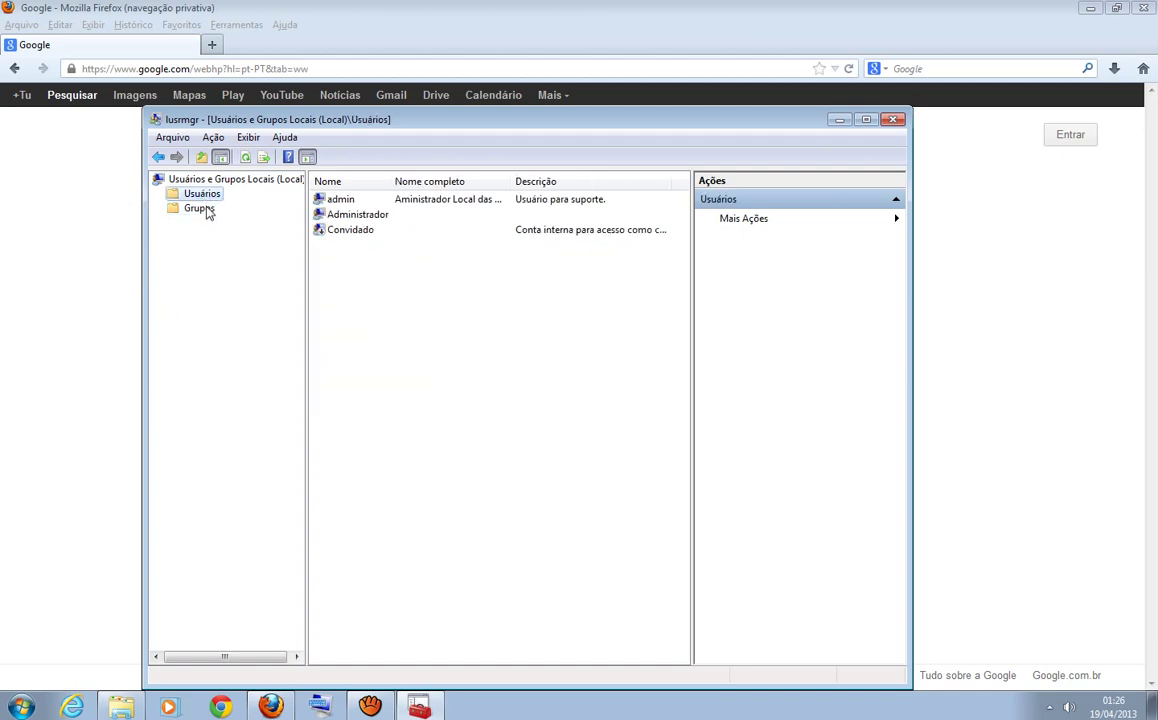
click(197, 208)
click(199, 194)
- Bring up the user list's context menu and look through the console actions
right_click(395, 306)
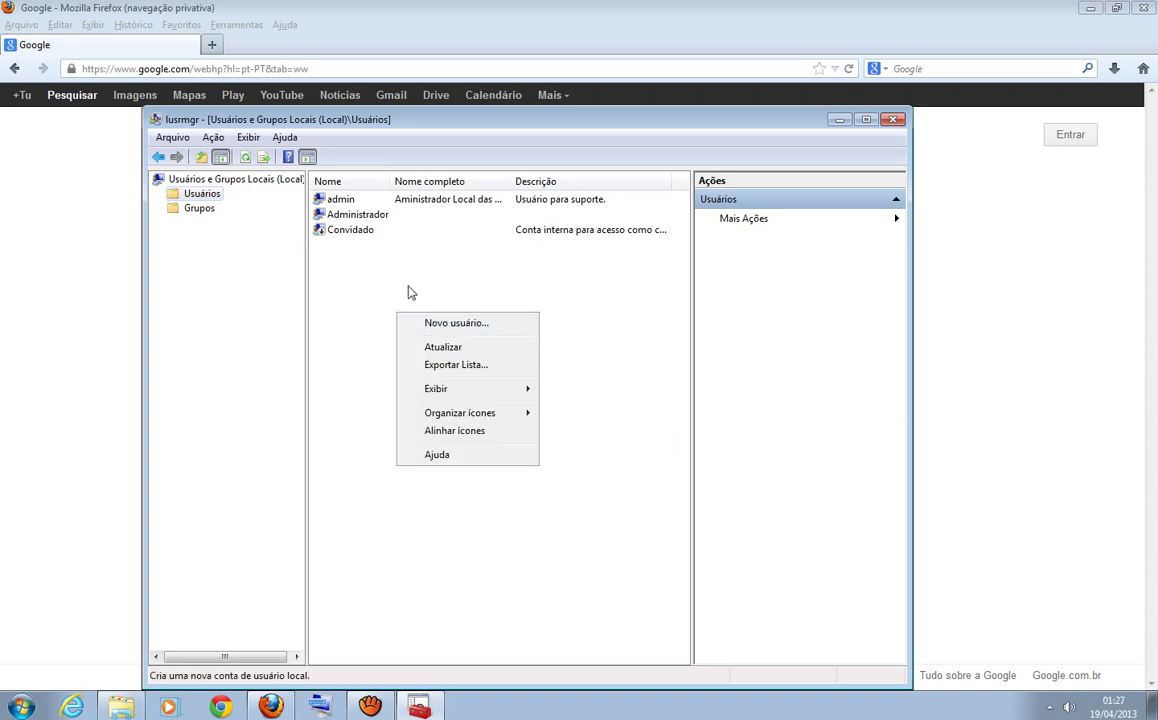
click(355, 280)
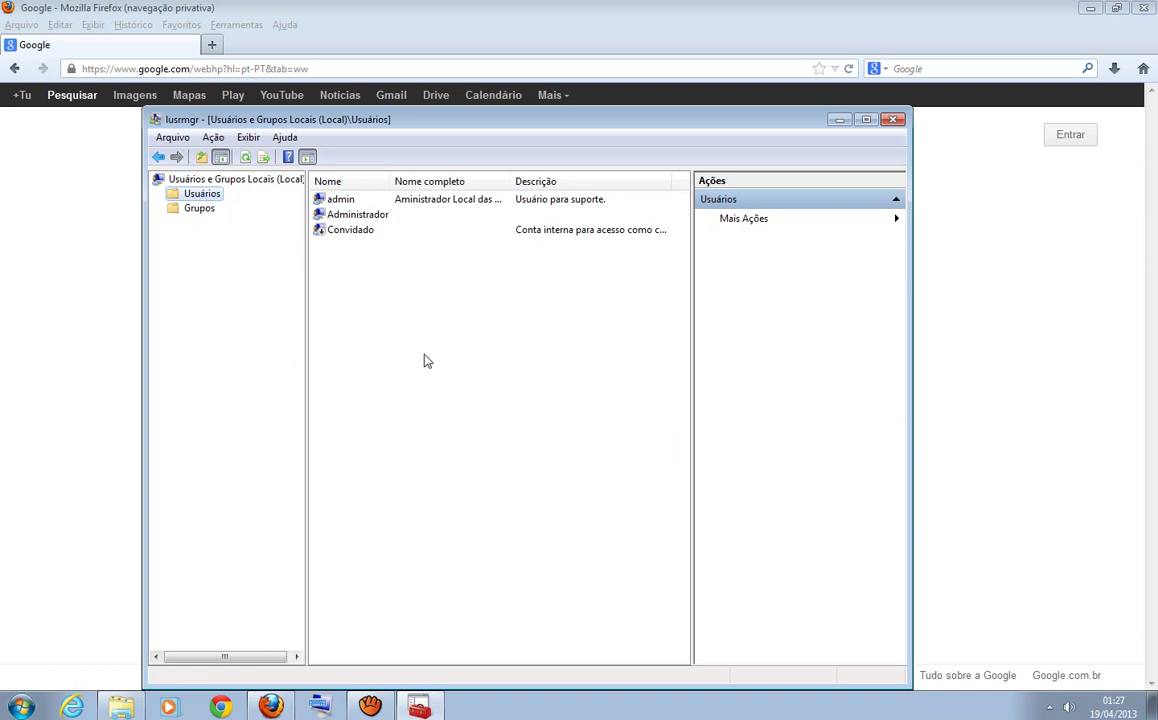
right_click(393, 314)
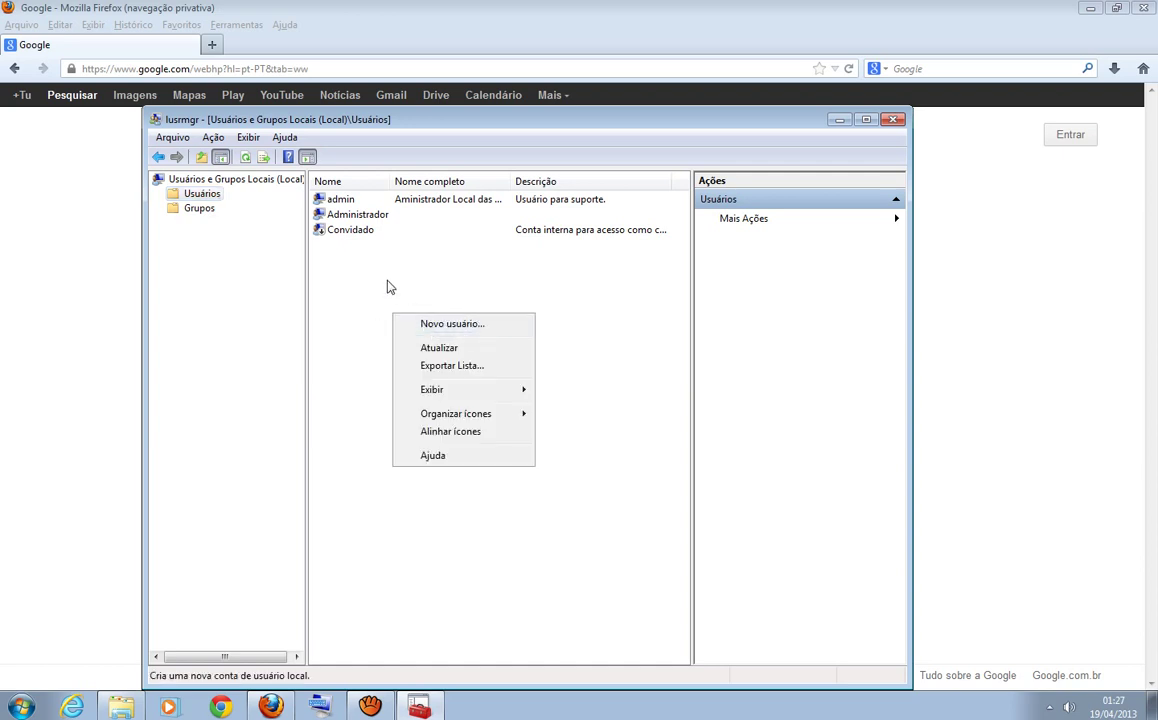
click(213, 139)
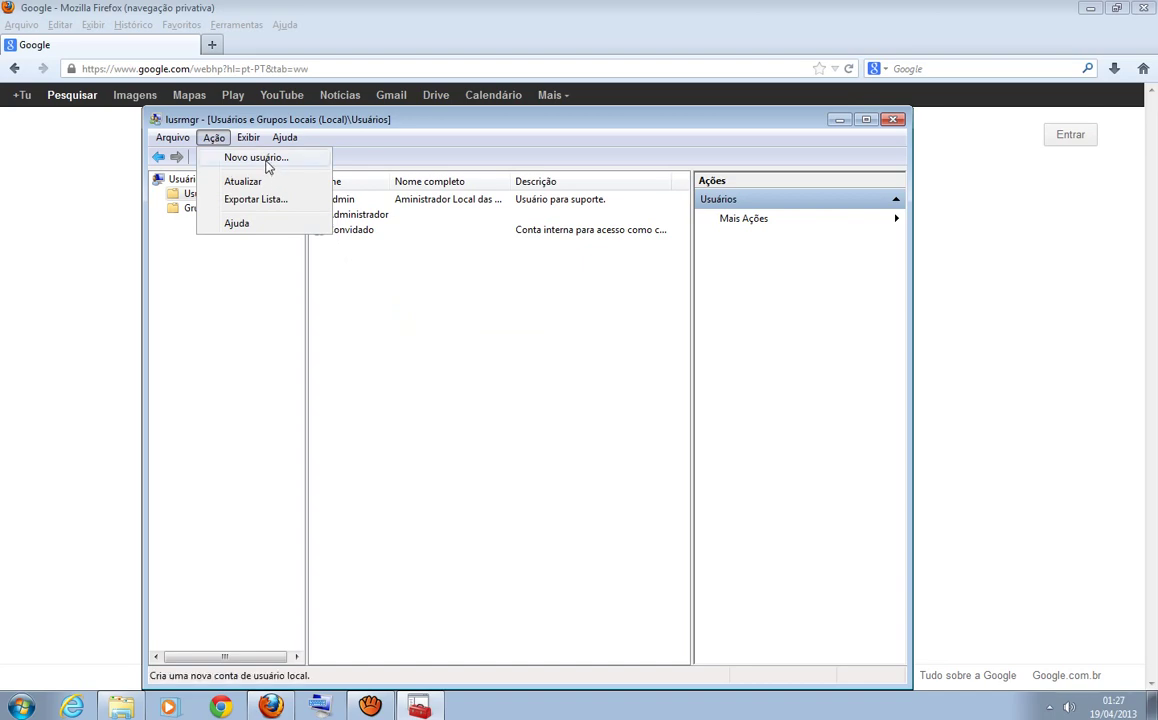
click(419, 373)
right_click(417, 368)
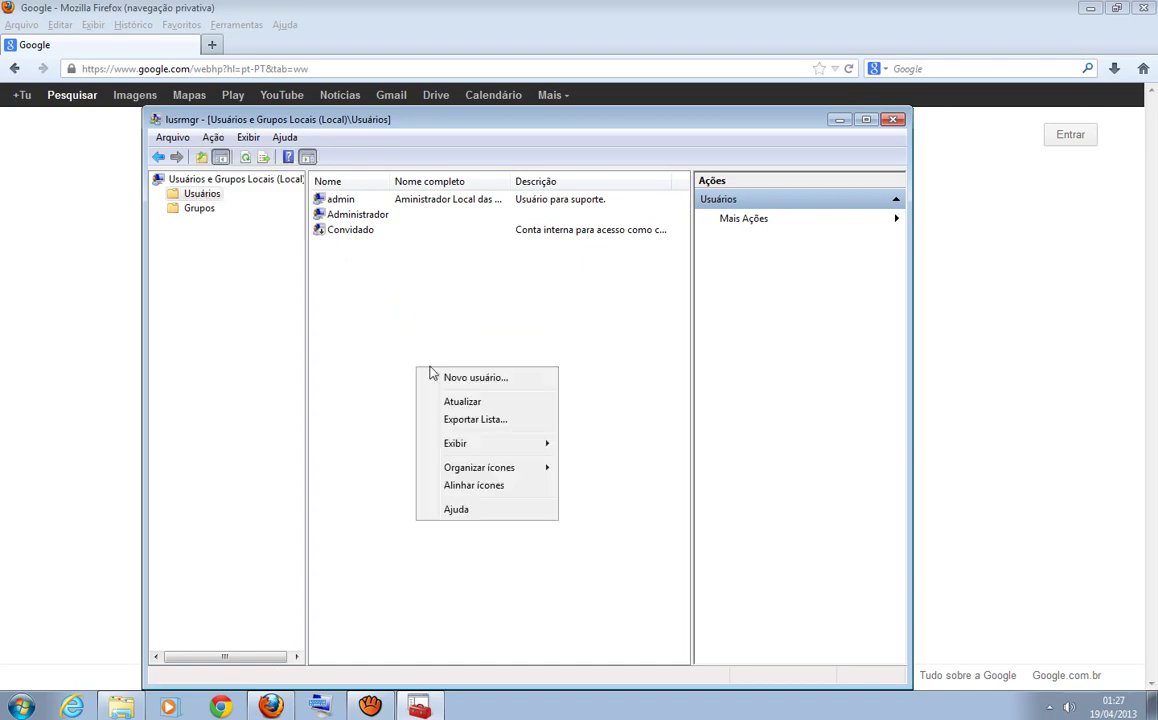
- Start a Novo usuário form and enter the user name 'antonio'
click(471, 378)
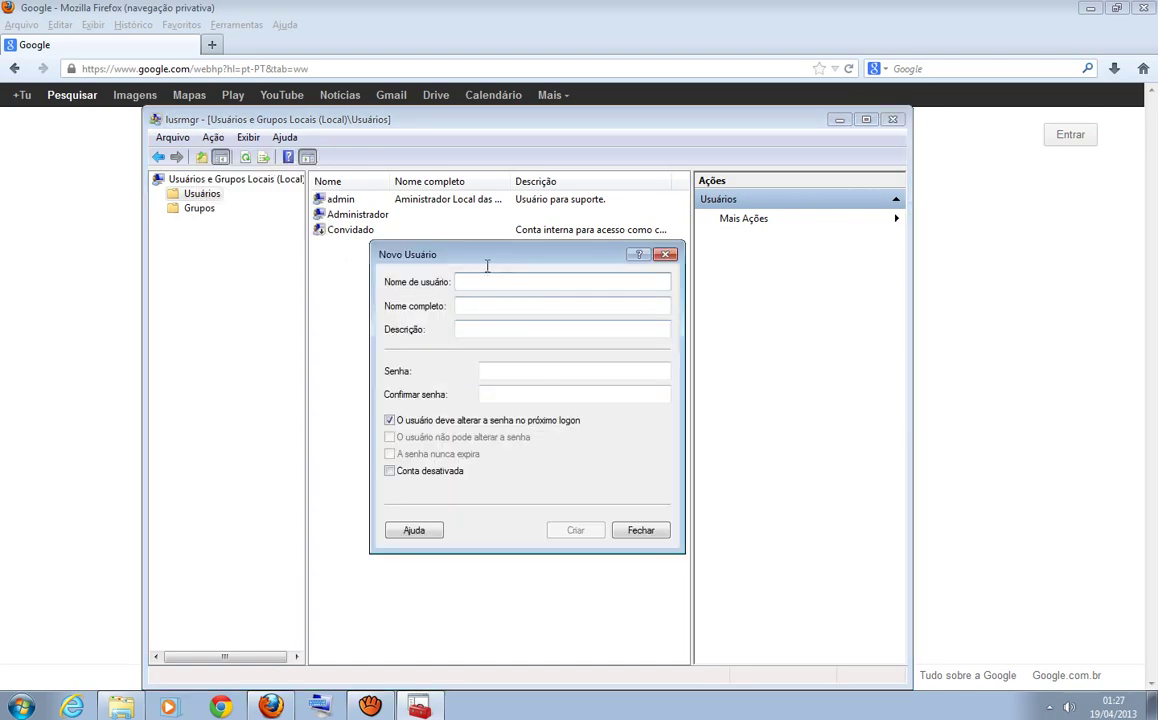
drag(482, 258, 476, 243)
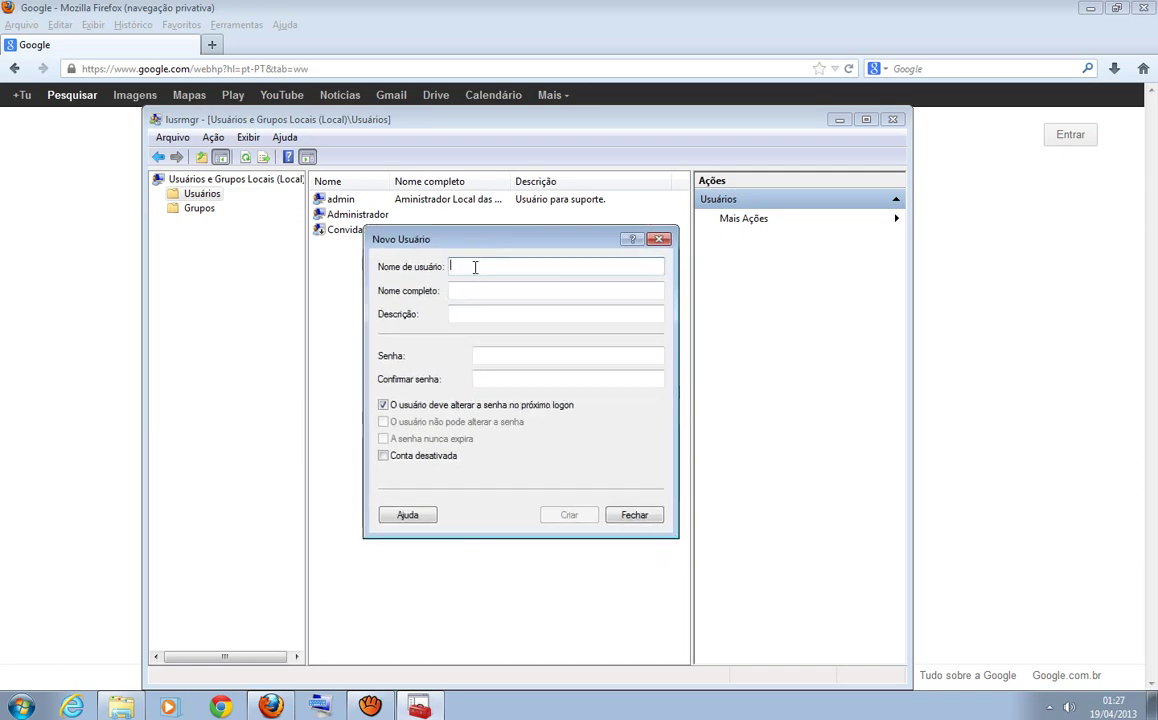
text(an)
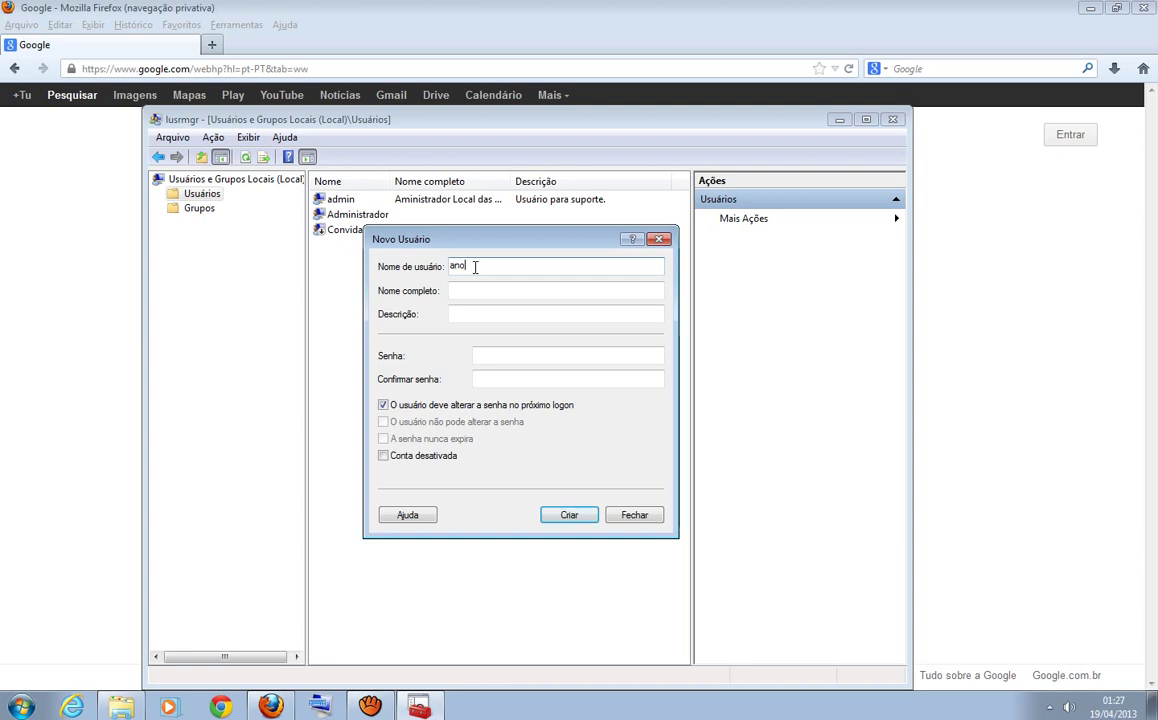
text(tonio)
click(492, 291)
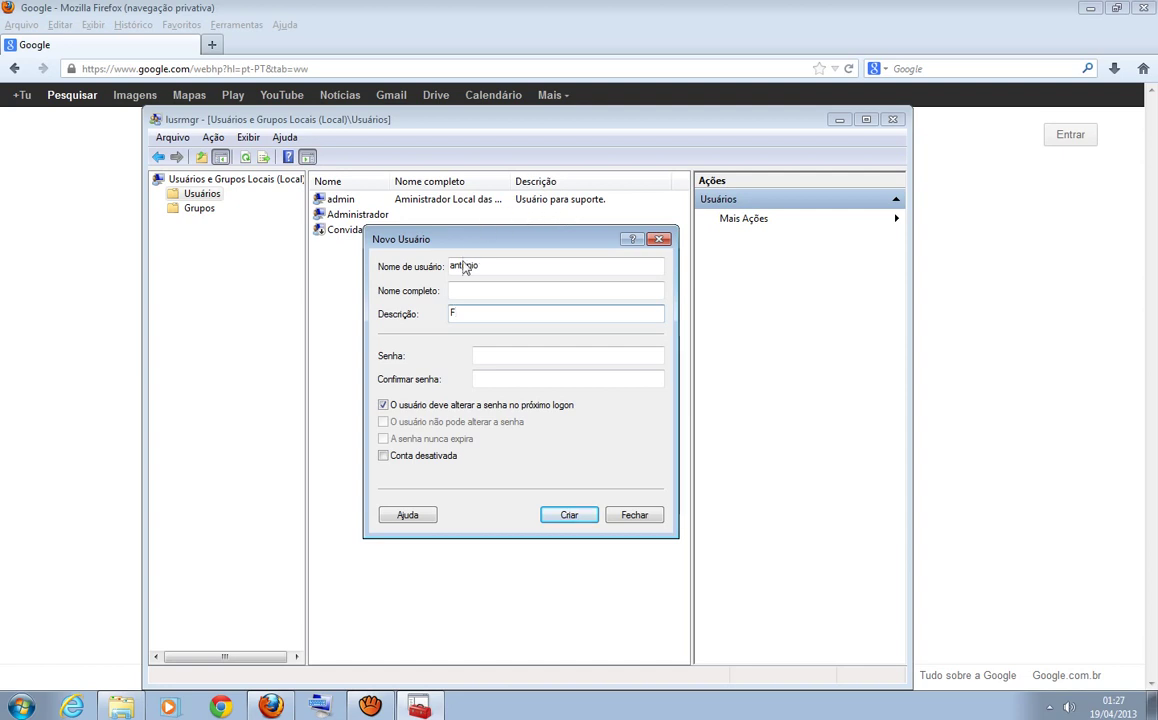
- Complete the description 'Funcionário baseado no escritório.', removing the stray w from 'ewscritório'
click(479, 294)
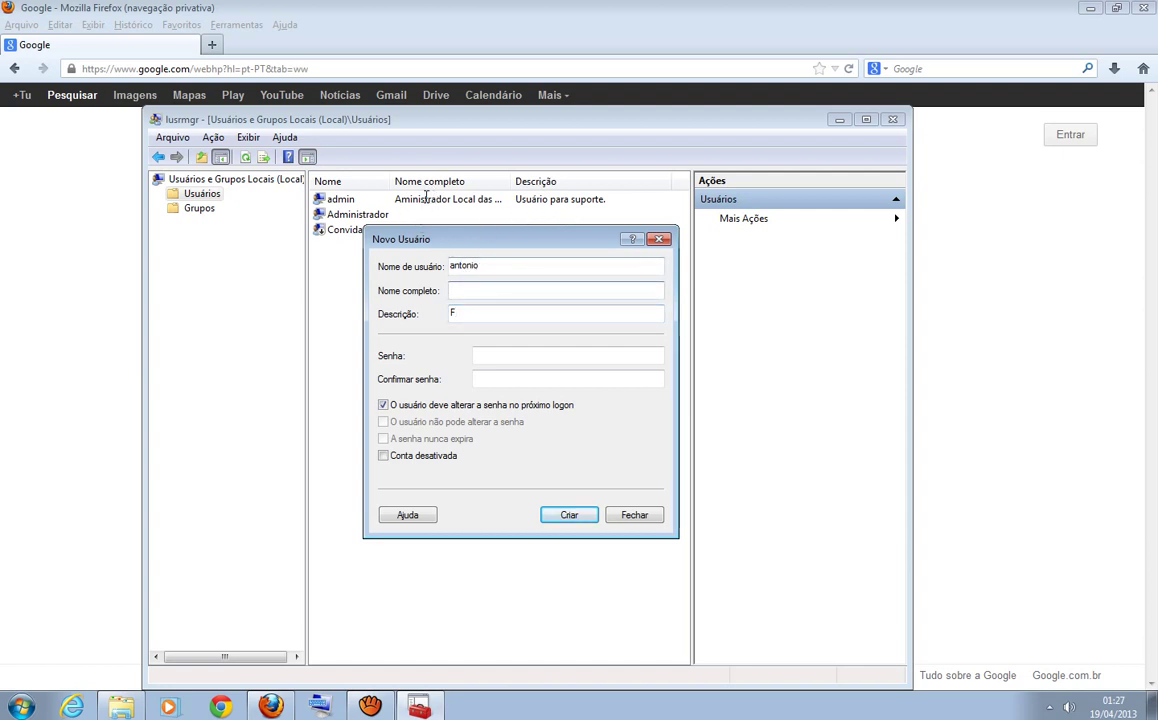
click(469, 313)
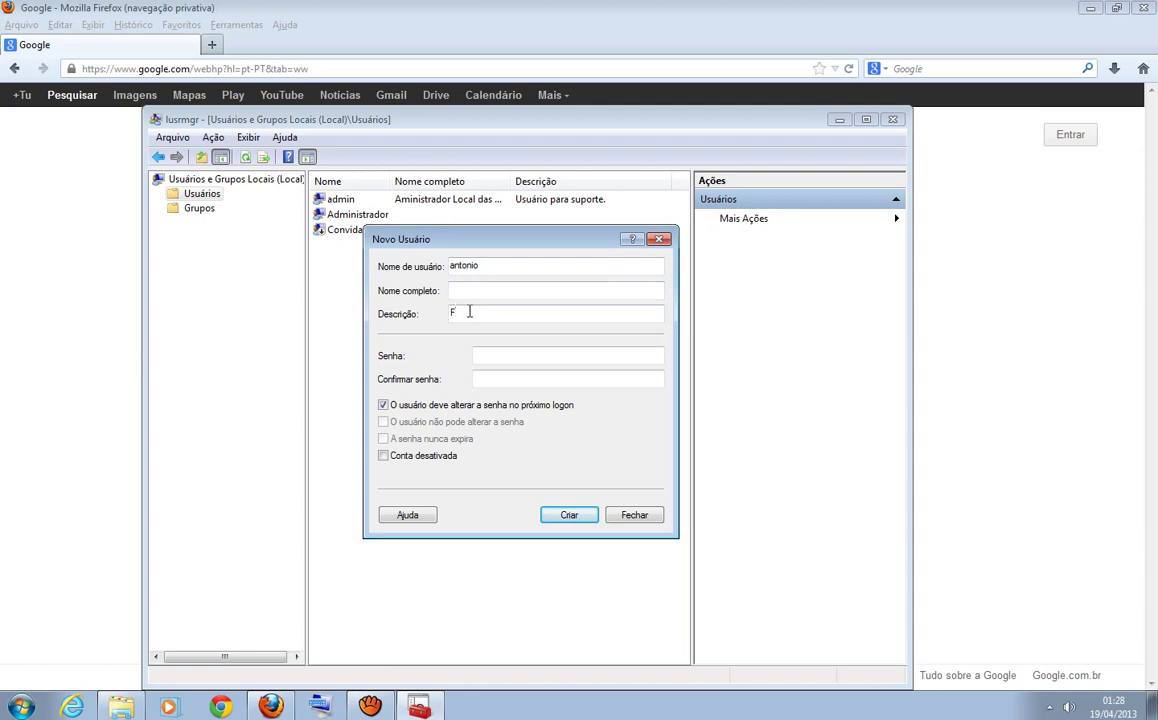
text(uncionário baseado no ewscritório)
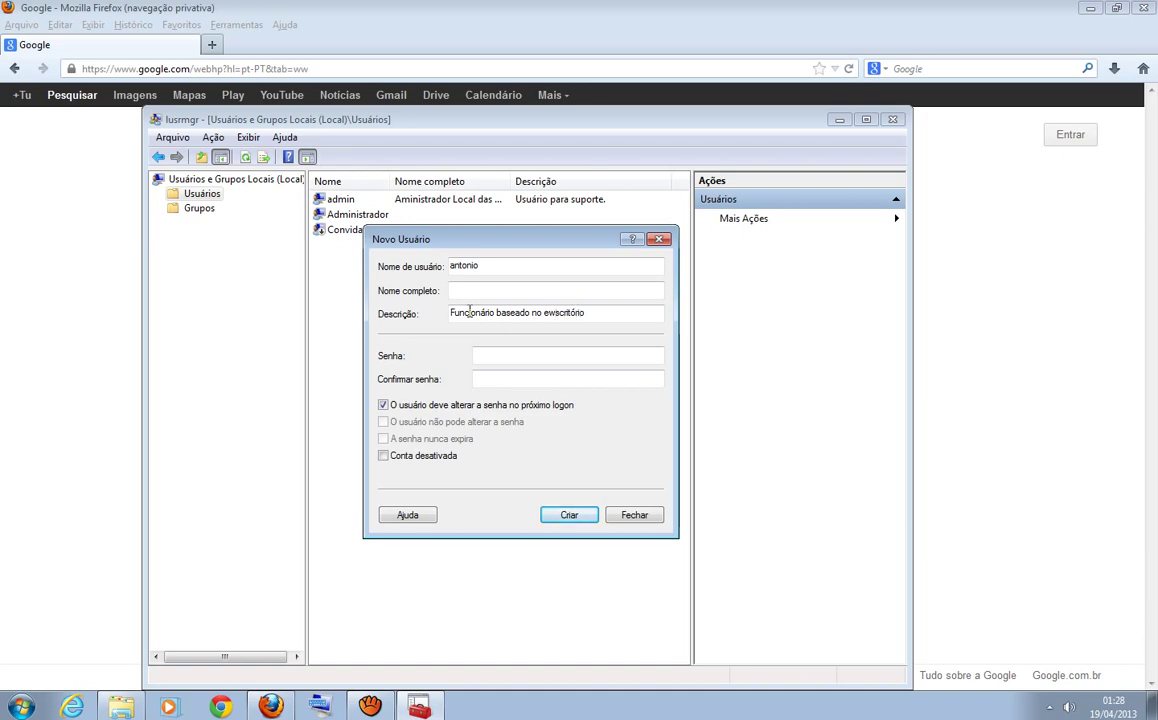
click(553, 313)
key(BackSpace)
click(526, 358)
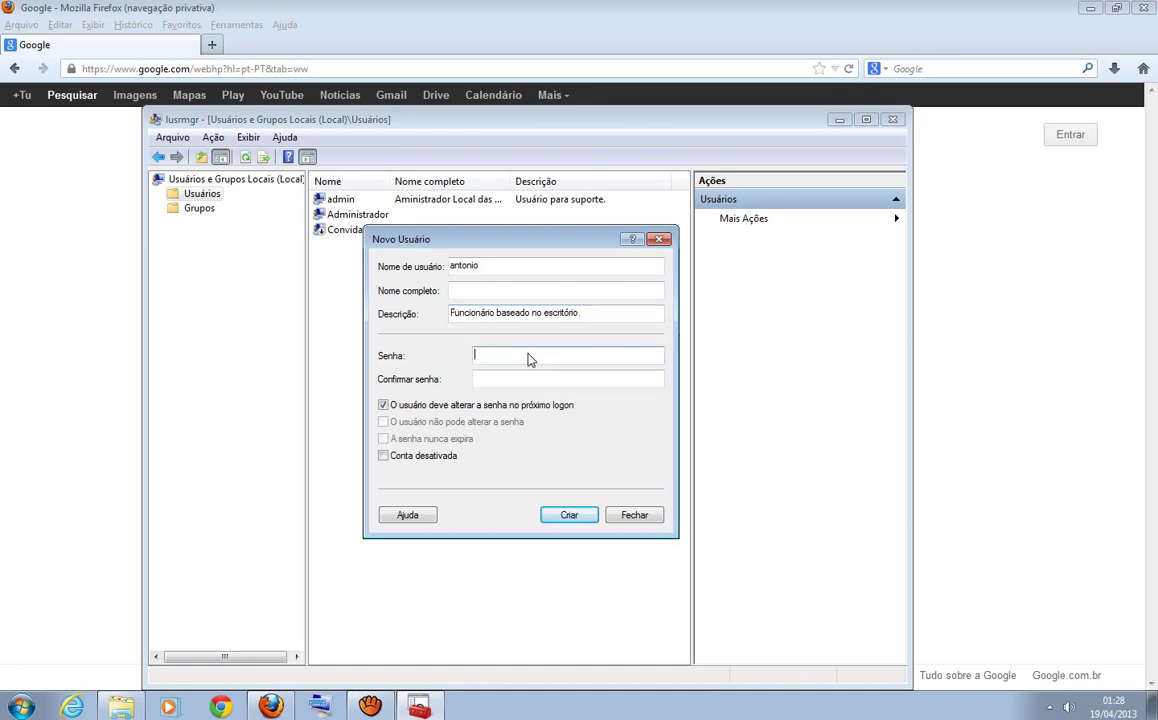
- Enter and confirm the account password, then review the user name antonio and password fields
text(1234)
click(541, 381)
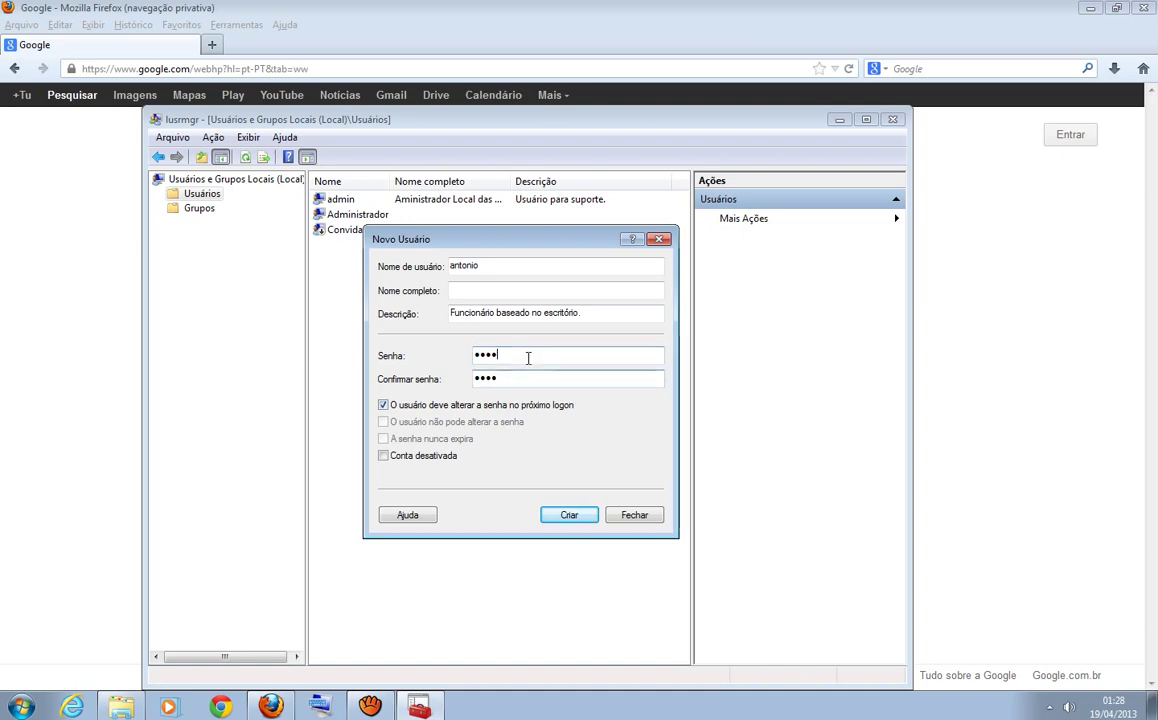
click(532, 359)
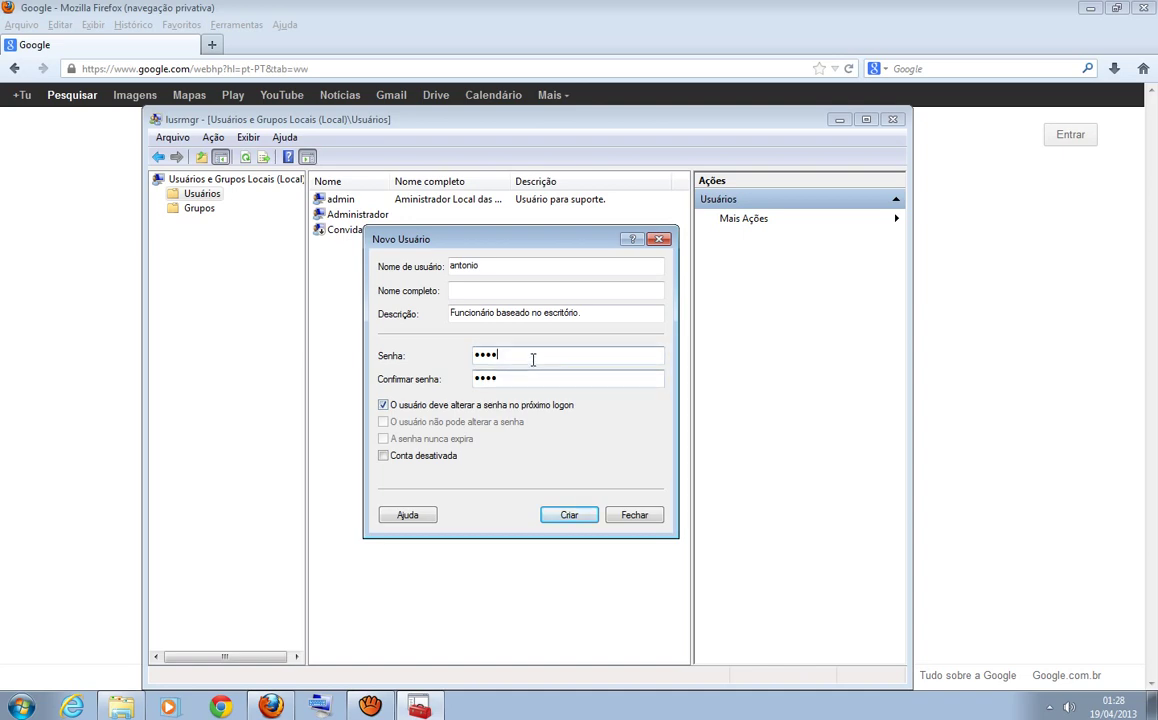
drag(491, 266, 455, 267)
click(475, 266)
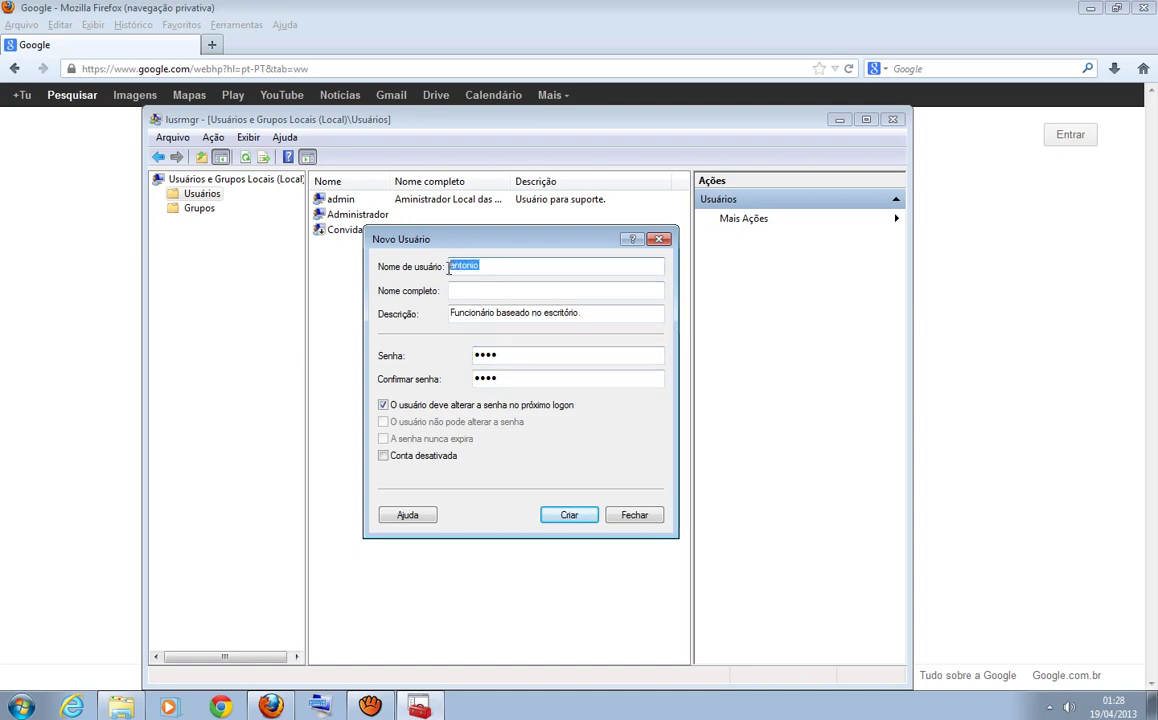
click(483, 265)
double_click(483, 264)
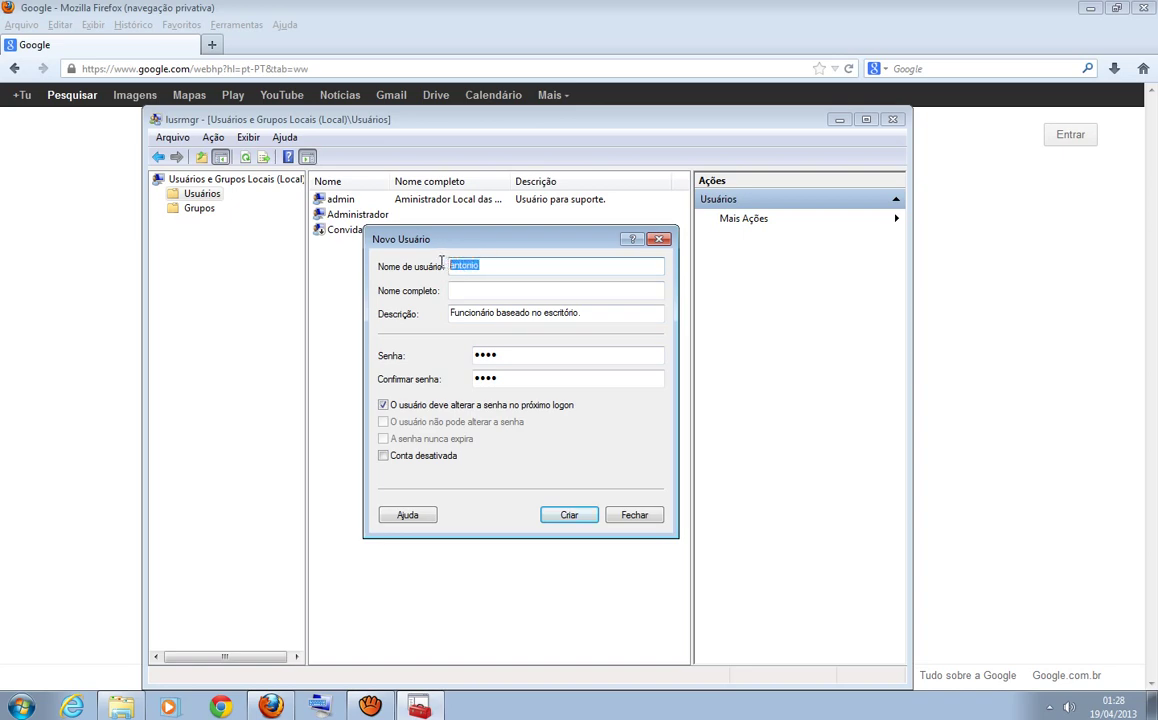
drag(512, 354, 463, 354)
click(512, 357)
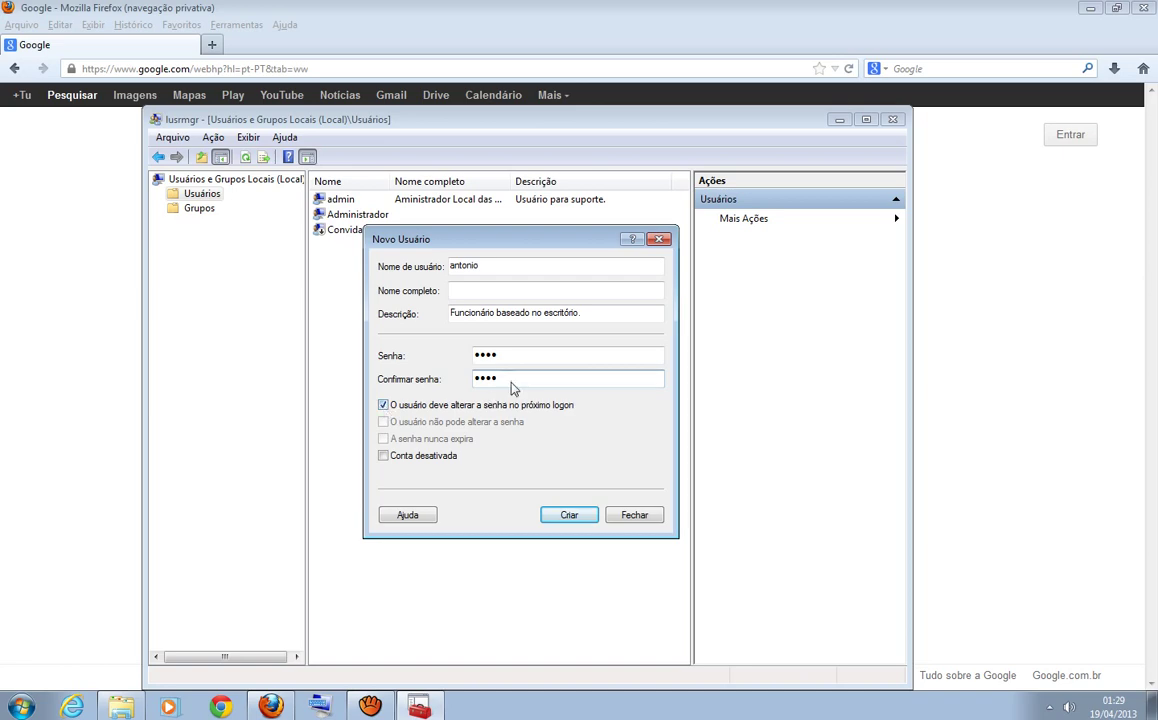
- Turn off change-at-next-logon and turn on 'O usuário não pode alterar a senha'
click(521, 361)
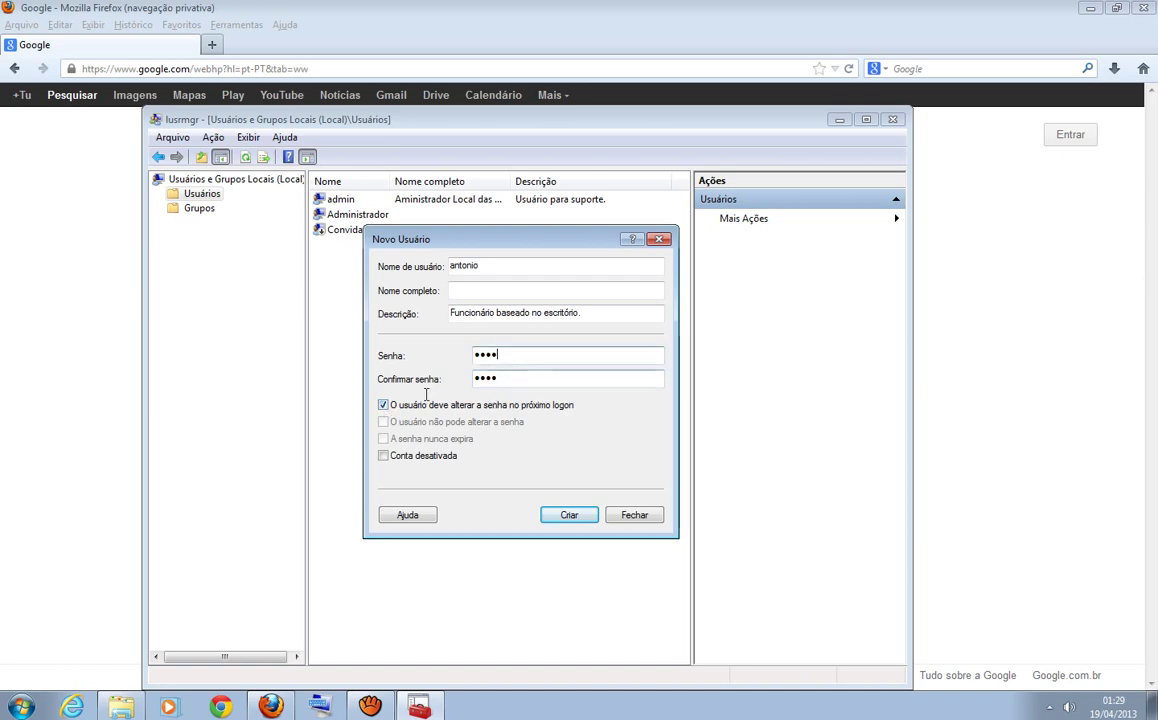
click(383, 405)
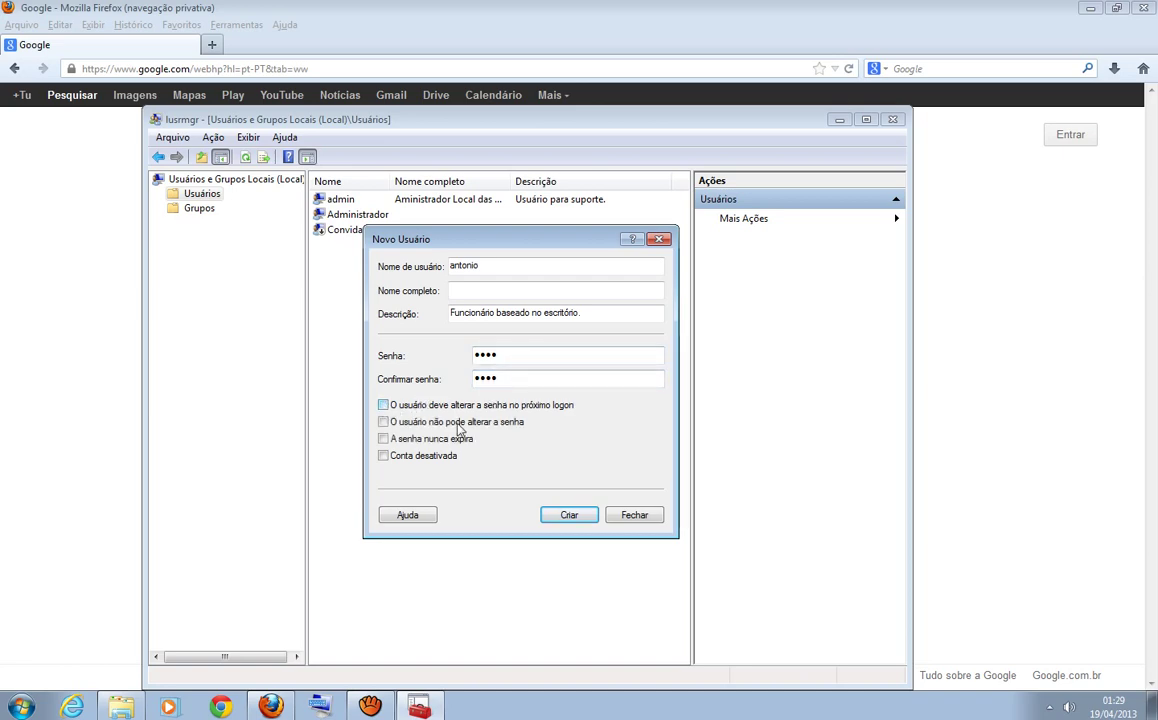
click(383, 422)
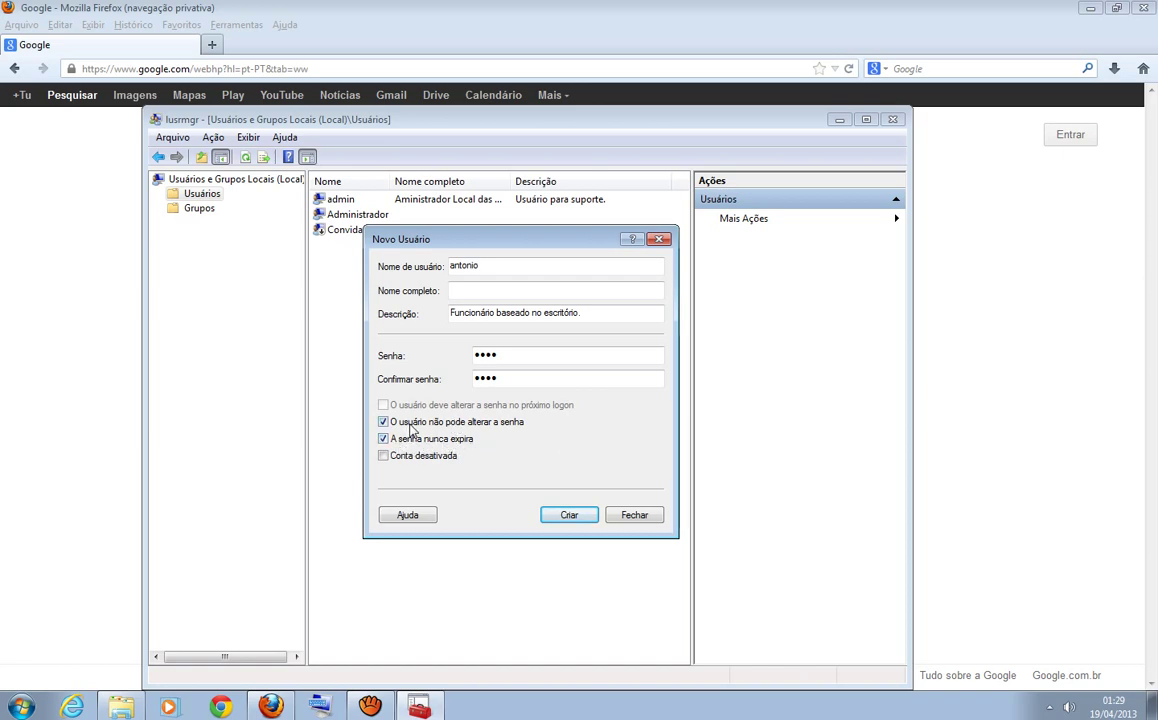
click(409, 423)
click(396, 425)
- Recheck the Senha and Confirmar senha fields
click(519, 358)
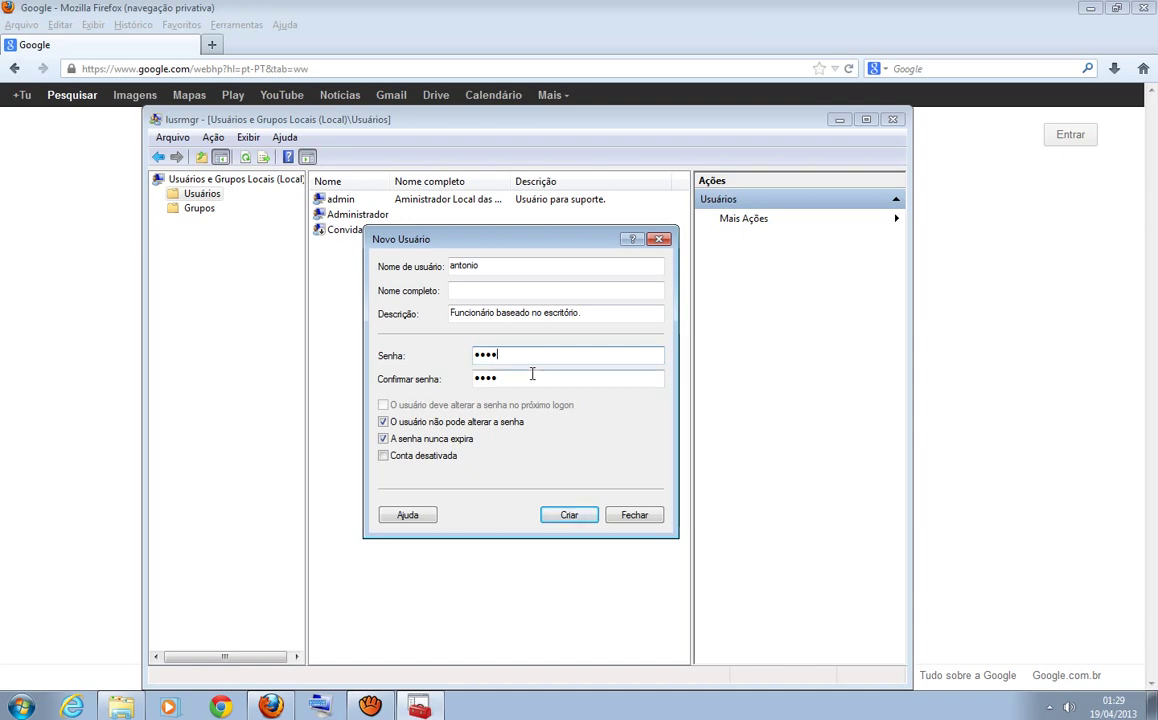
click(532, 380)
click(523, 358)
click(512, 378)
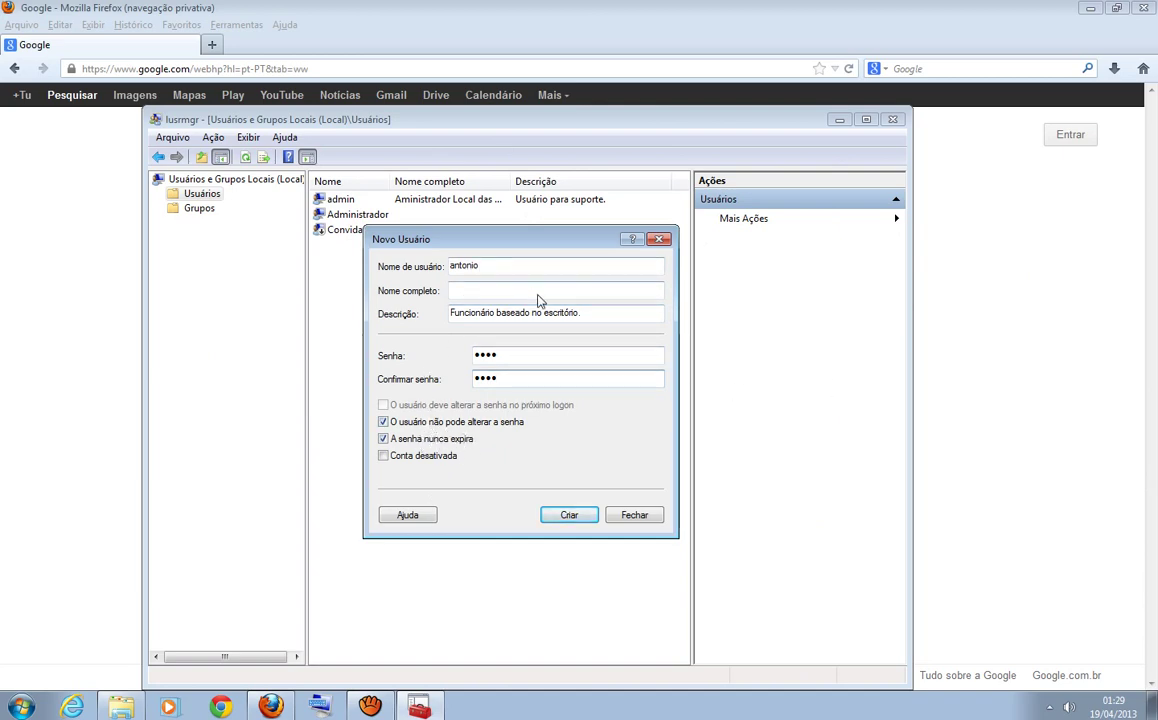
- Create the antonio account with Criar and close the Novo Usuário form
click(505, 293)
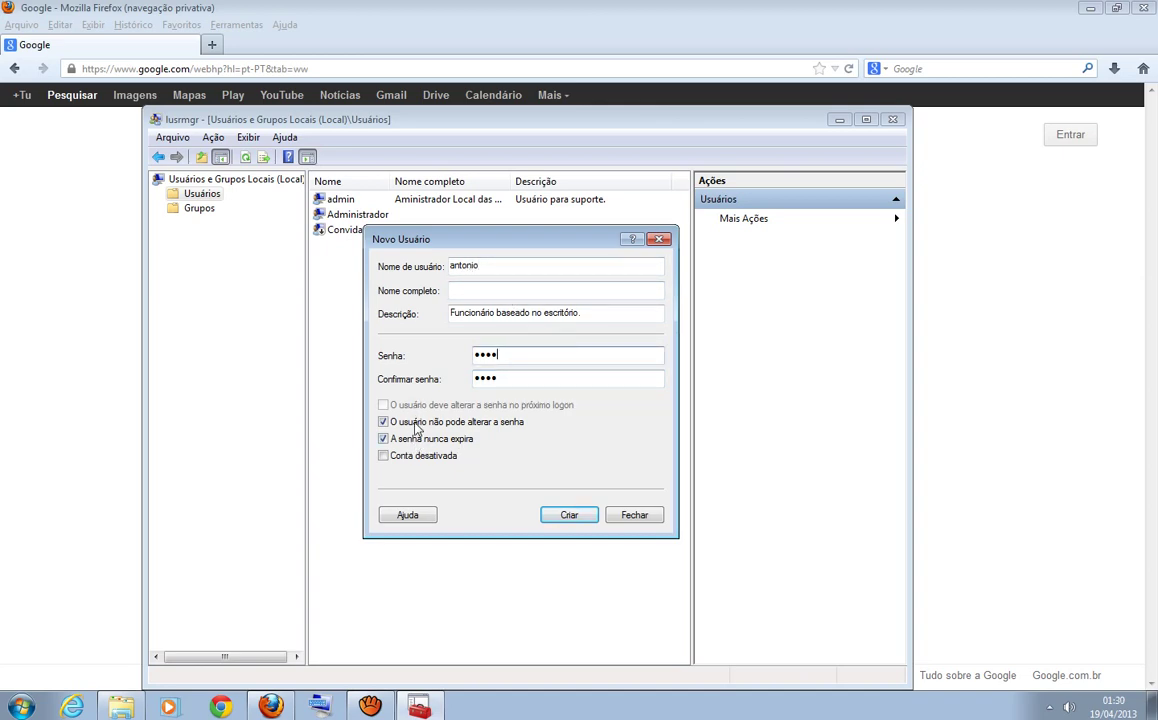
click(564, 520)
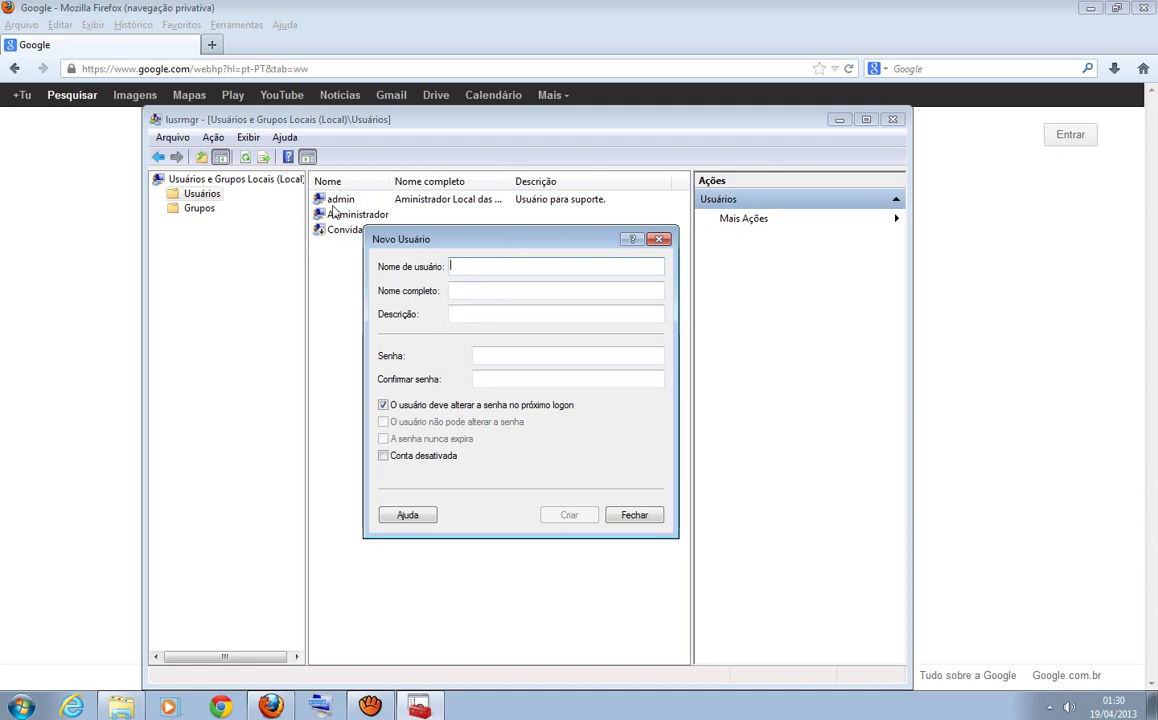
click(633, 516)
click(340, 230)
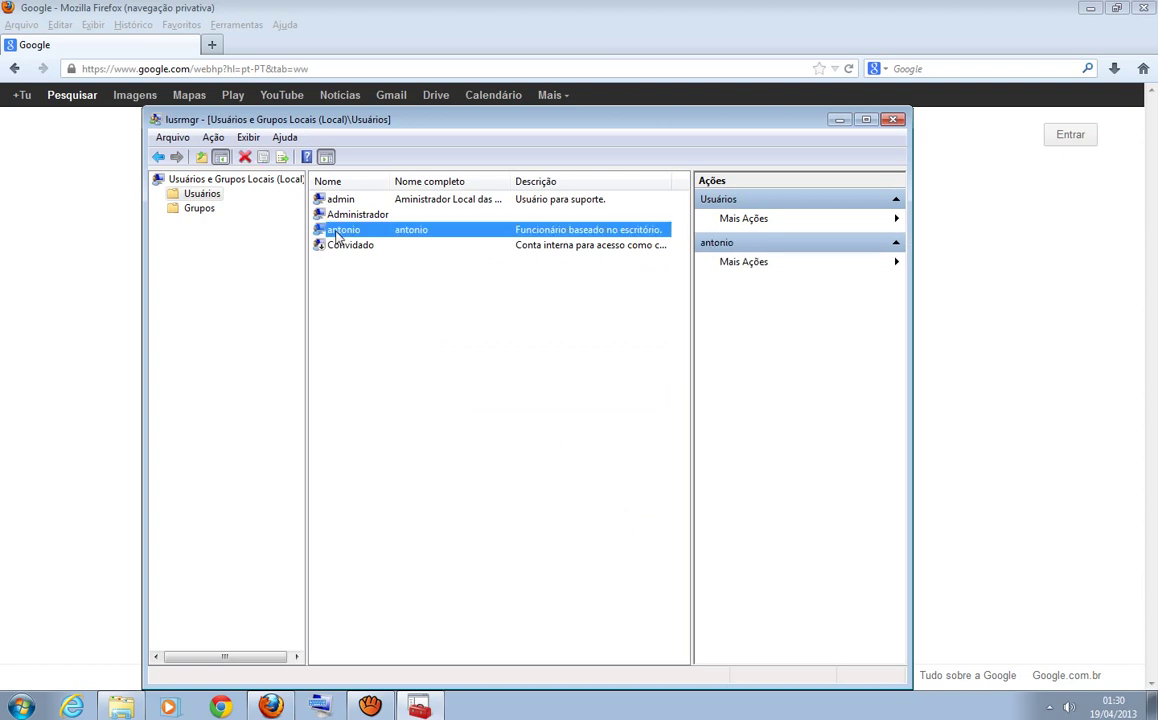
click(376, 330)
click(332, 229)
click(22, 706)
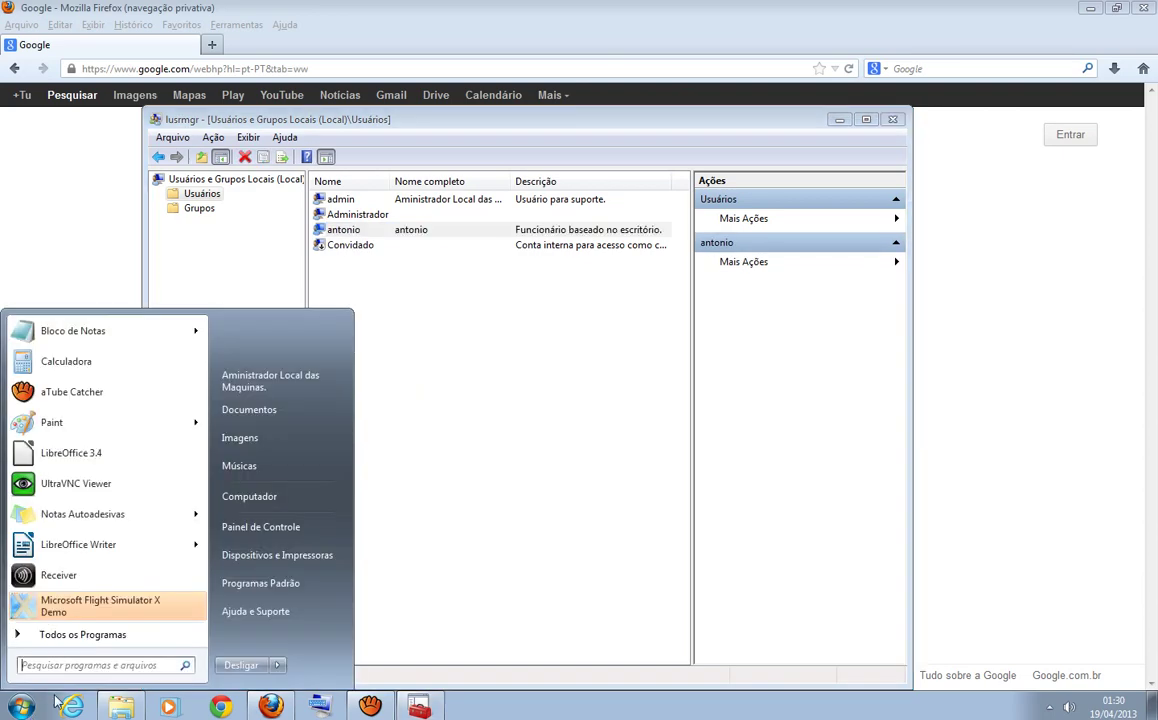
mouse_move(280, 667)
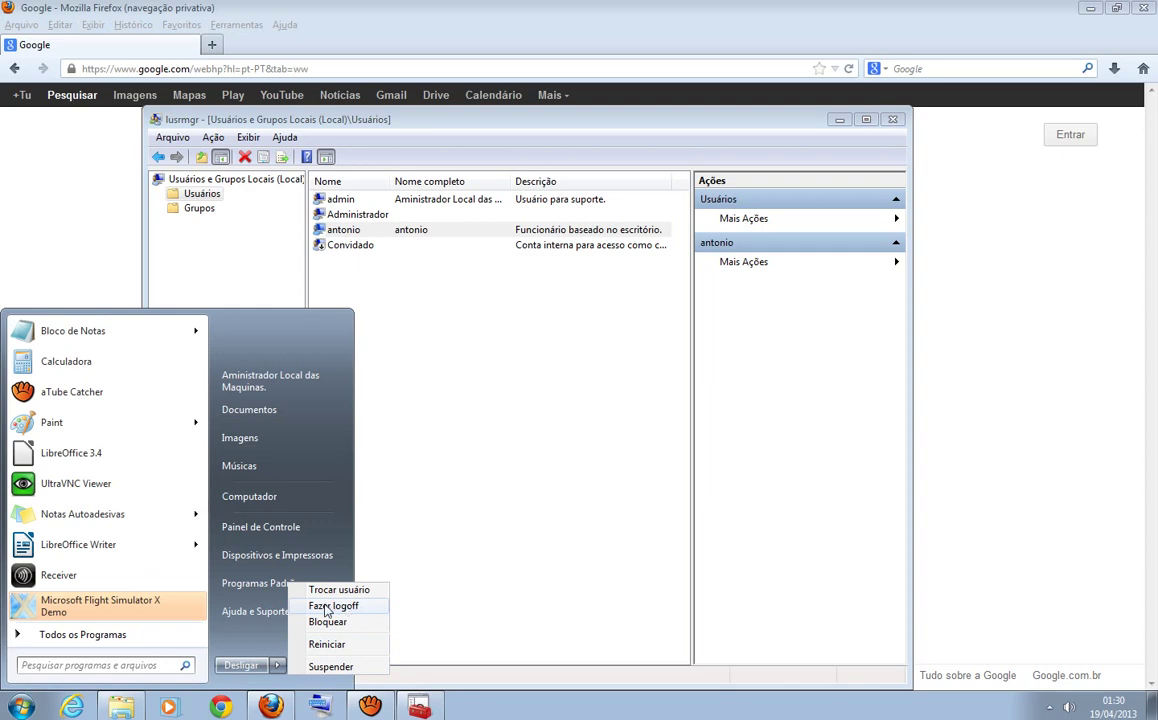
click(483, 541)
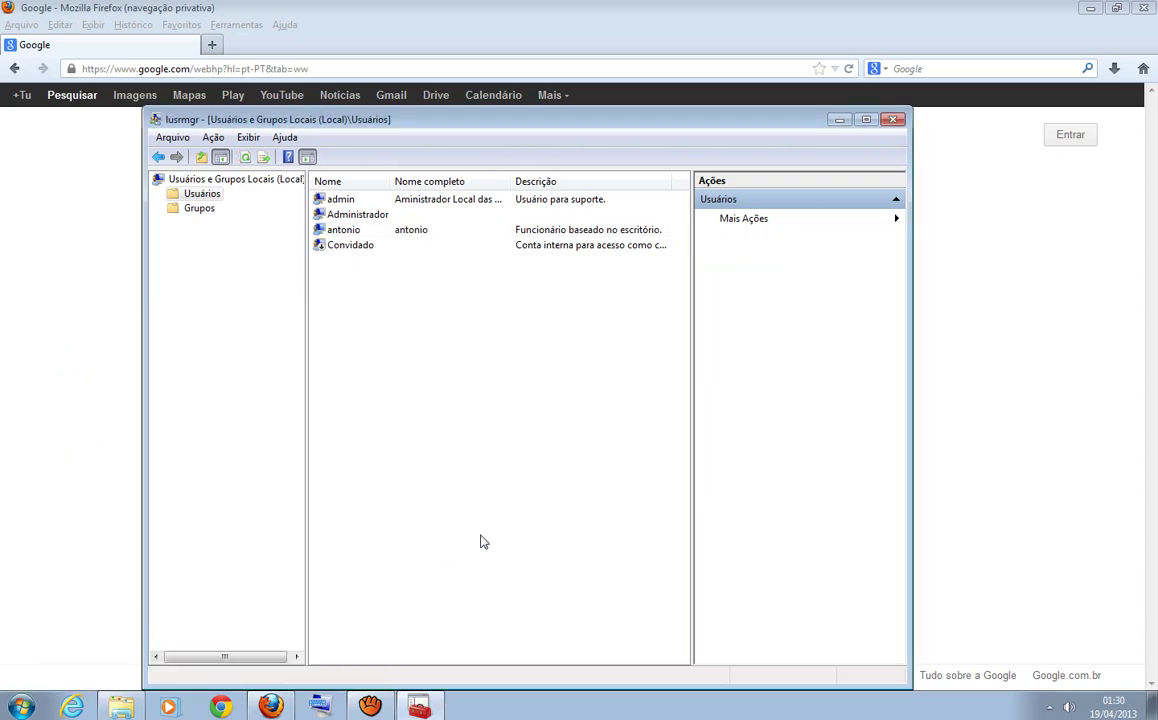
click(350, 232)
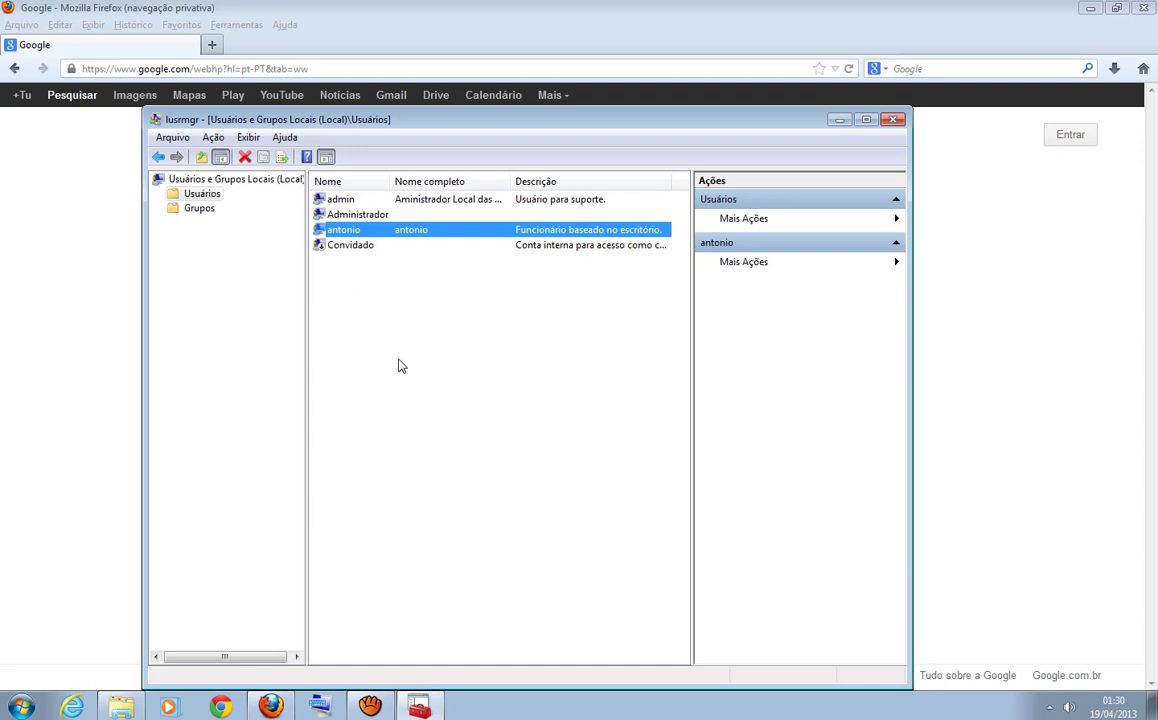
click(378, 339)
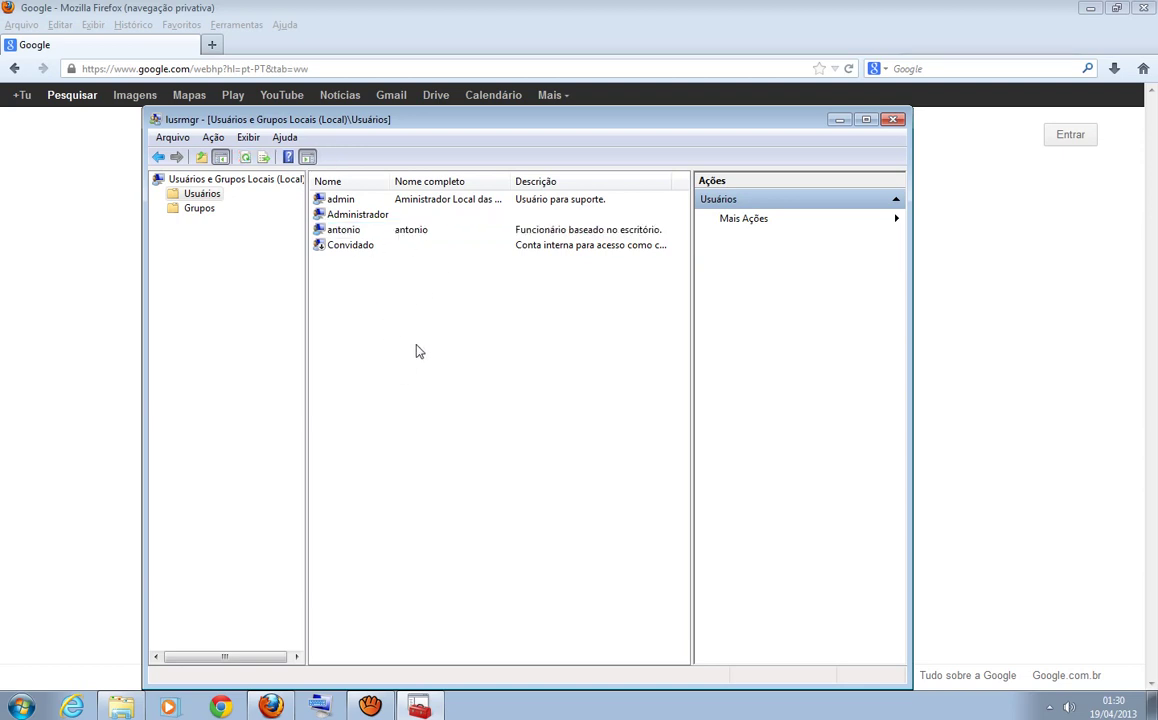
click(341, 231)
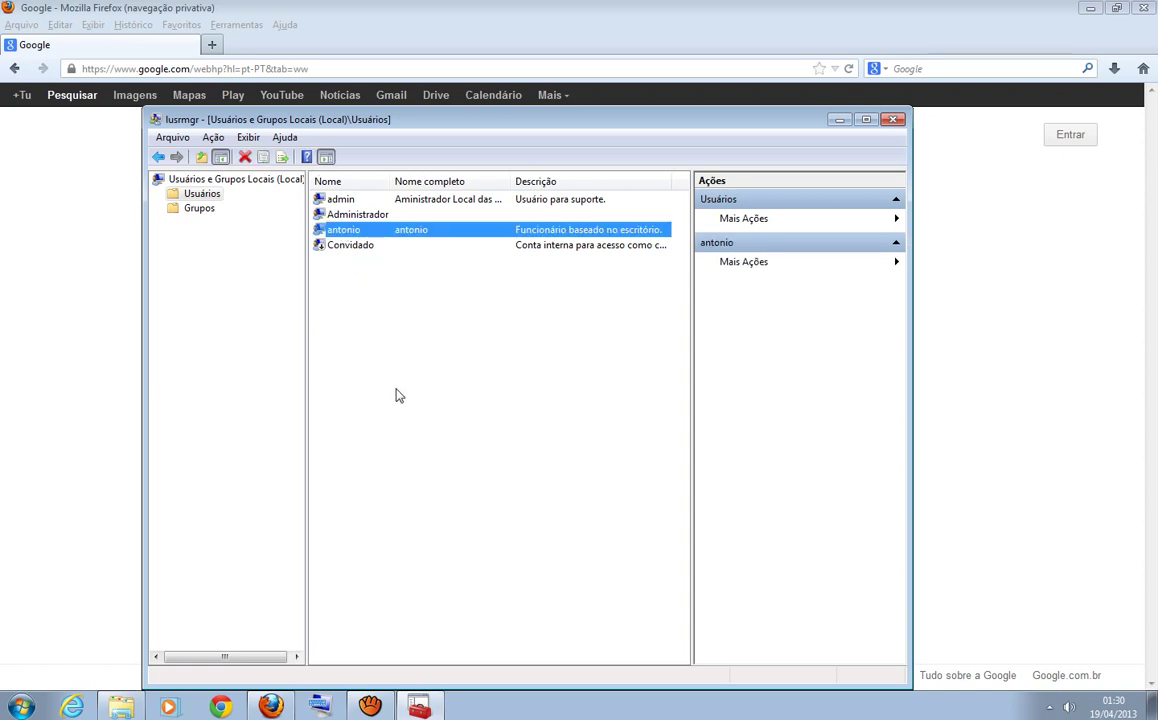
click(358, 352)
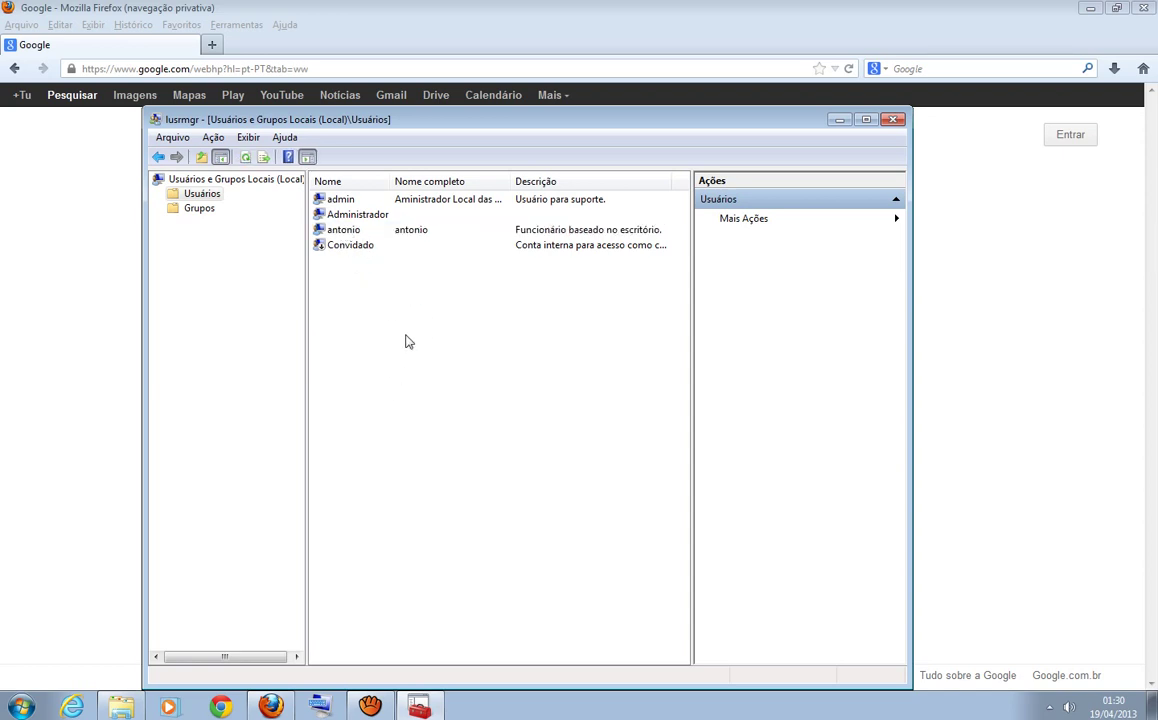
click(322, 231)
click(365, 360)
click(341, 233)
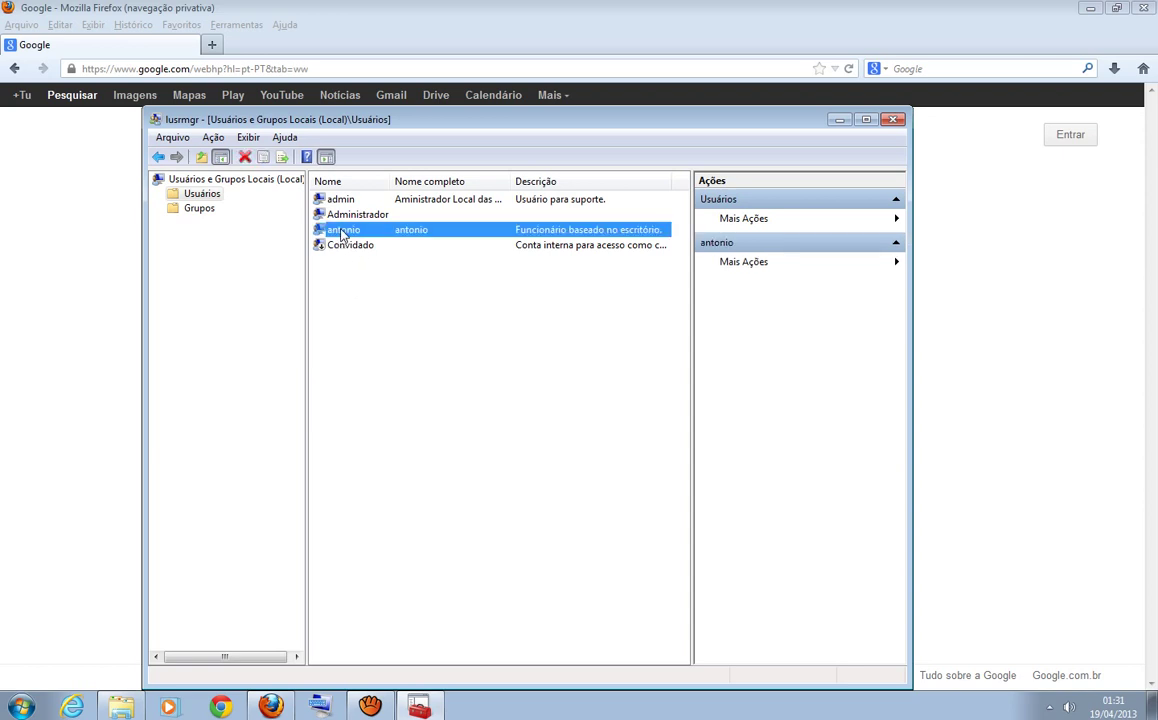
right_click(341, 233)
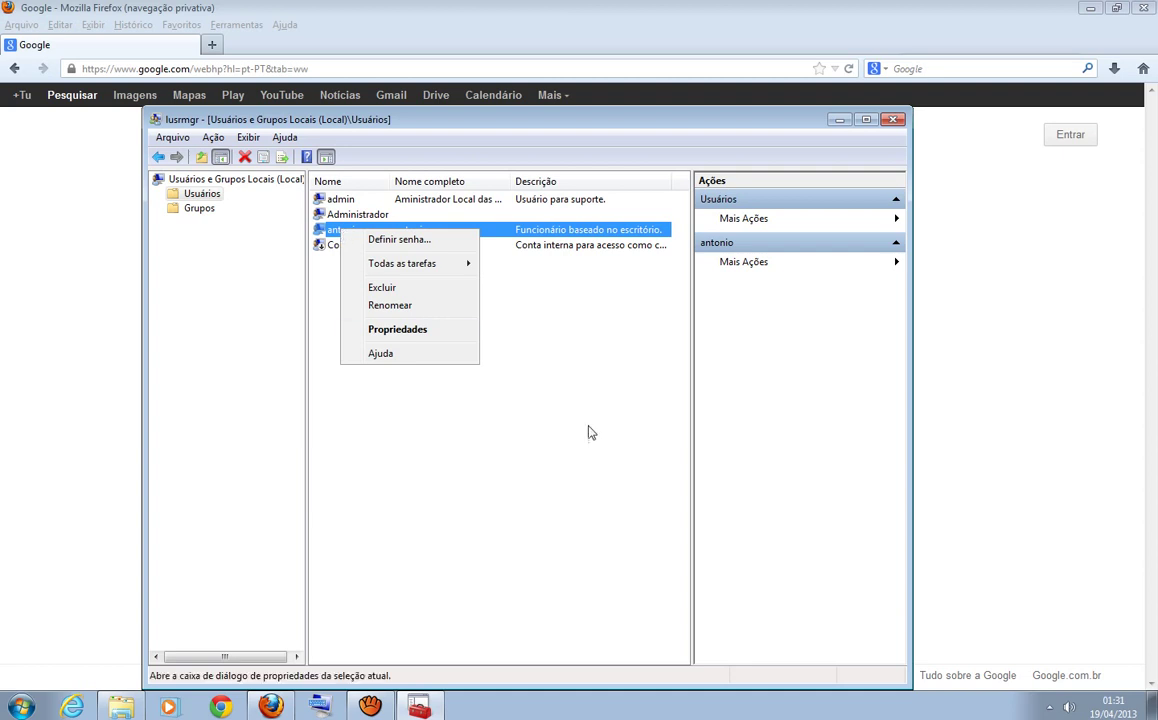
click(589, 431)
click(343, 233)
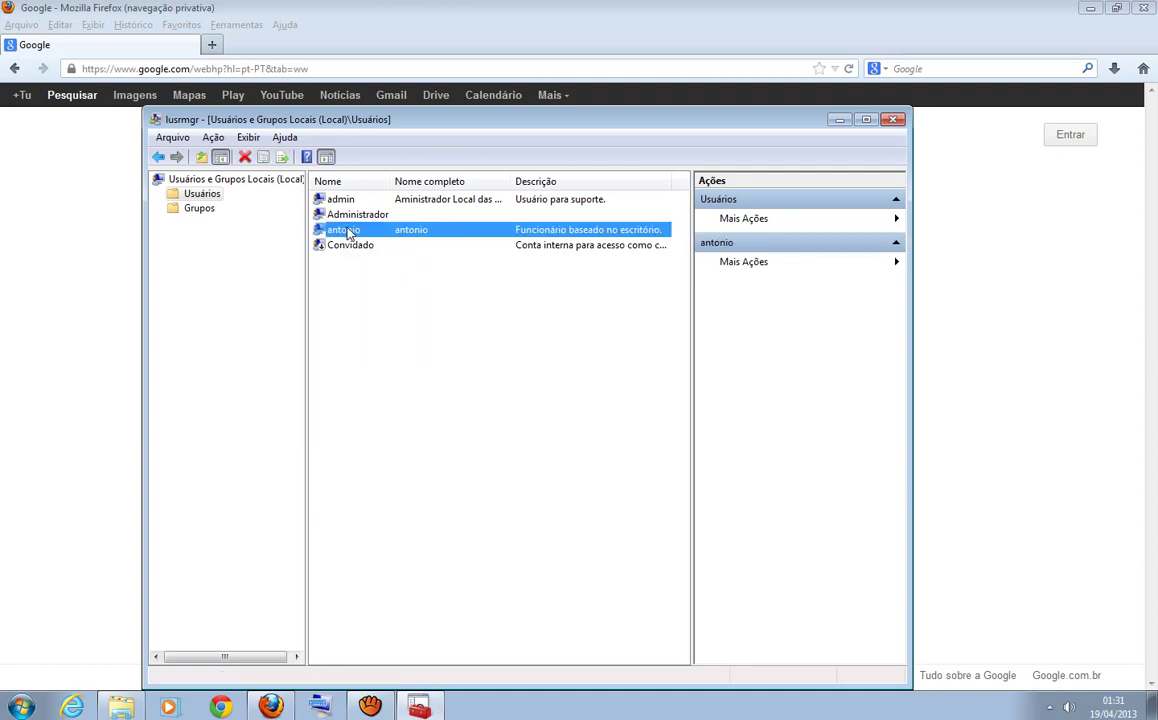
click(381, 347)
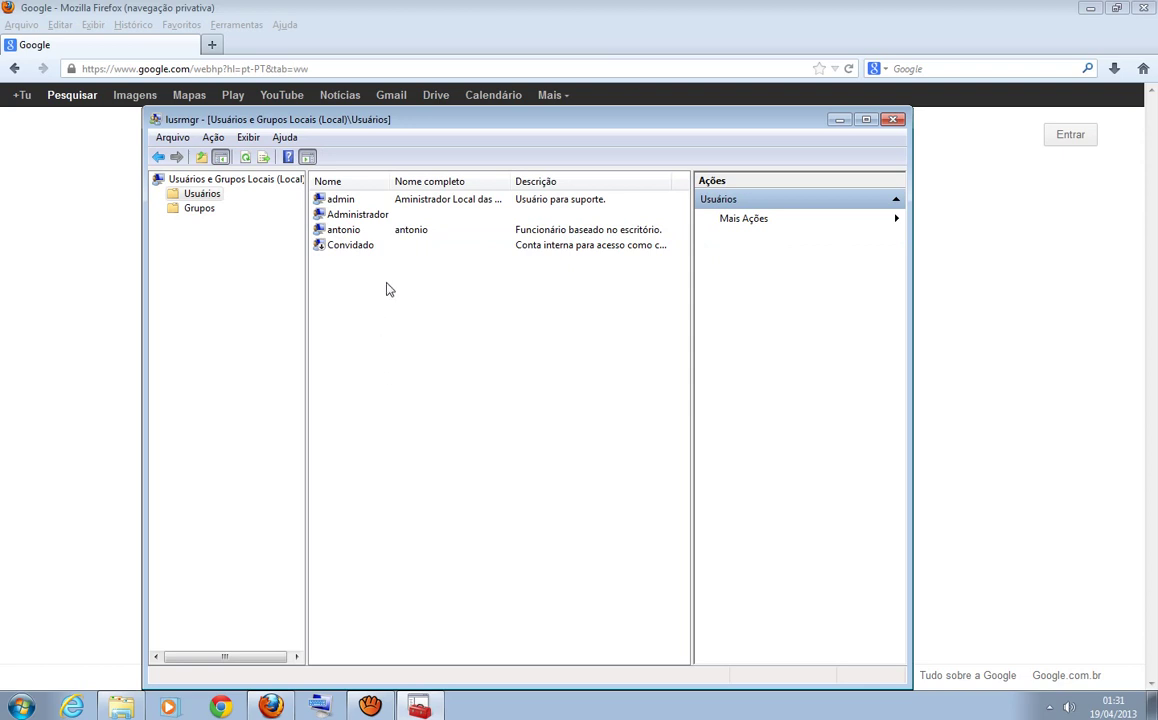
click(350, 235)
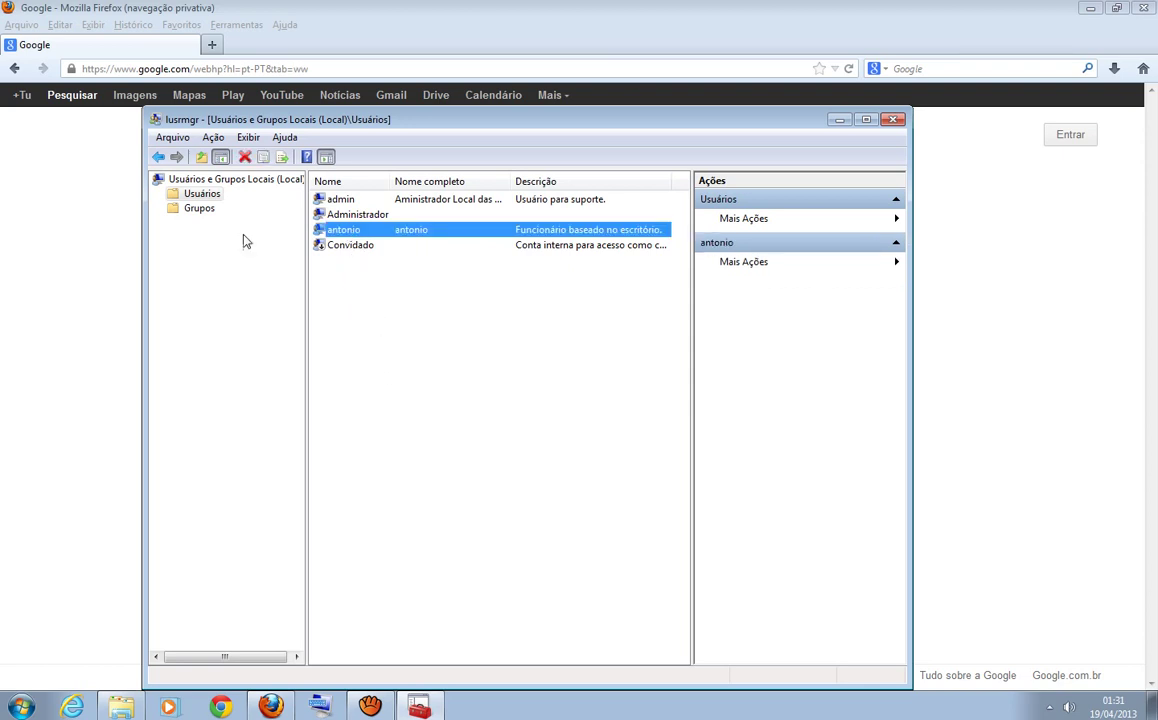
click(199, 209)
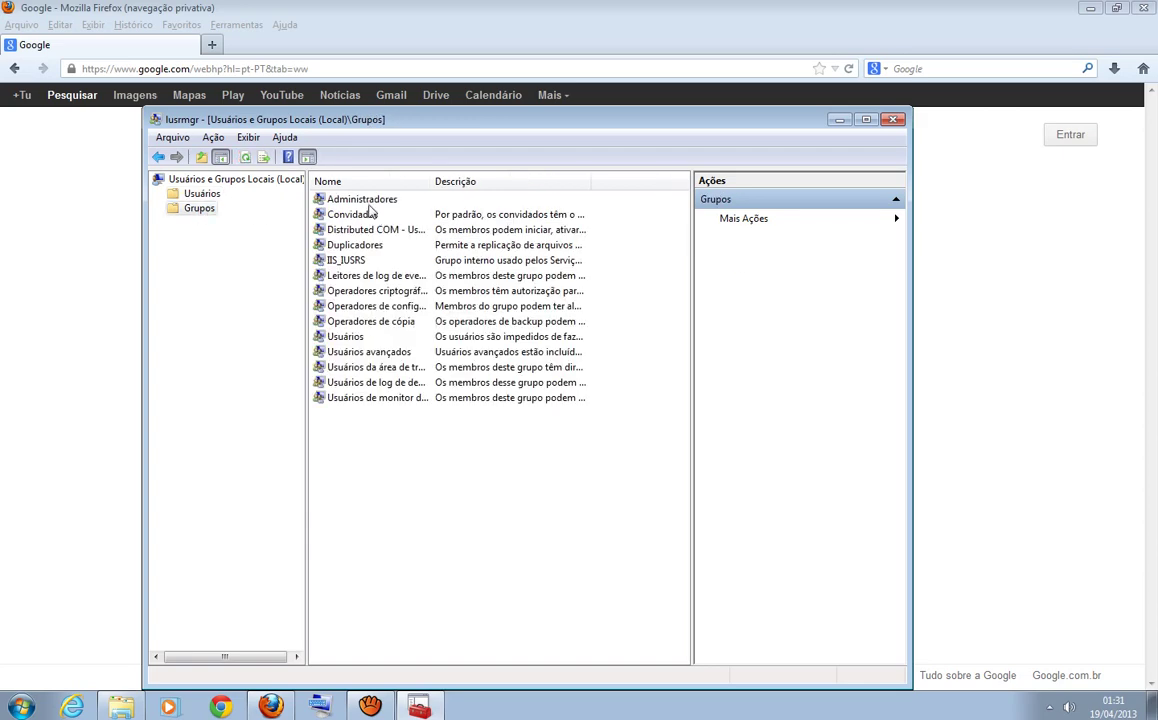
click(362, 202)
click(345, 216)
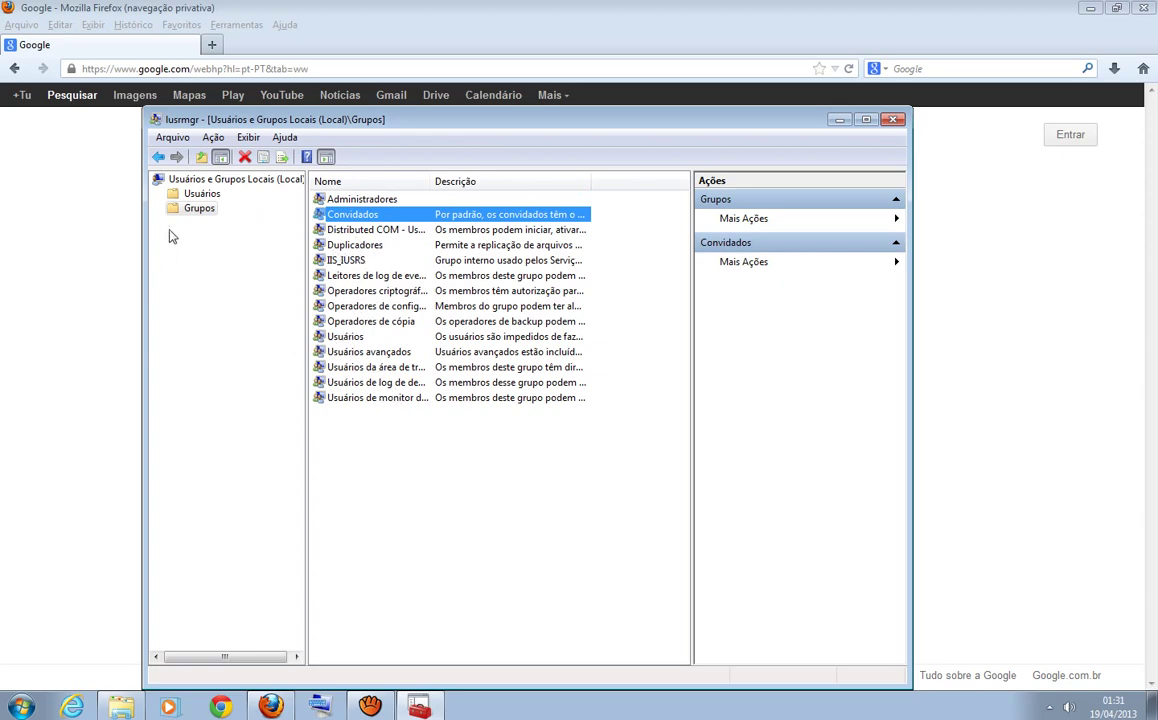
click(200, 194)
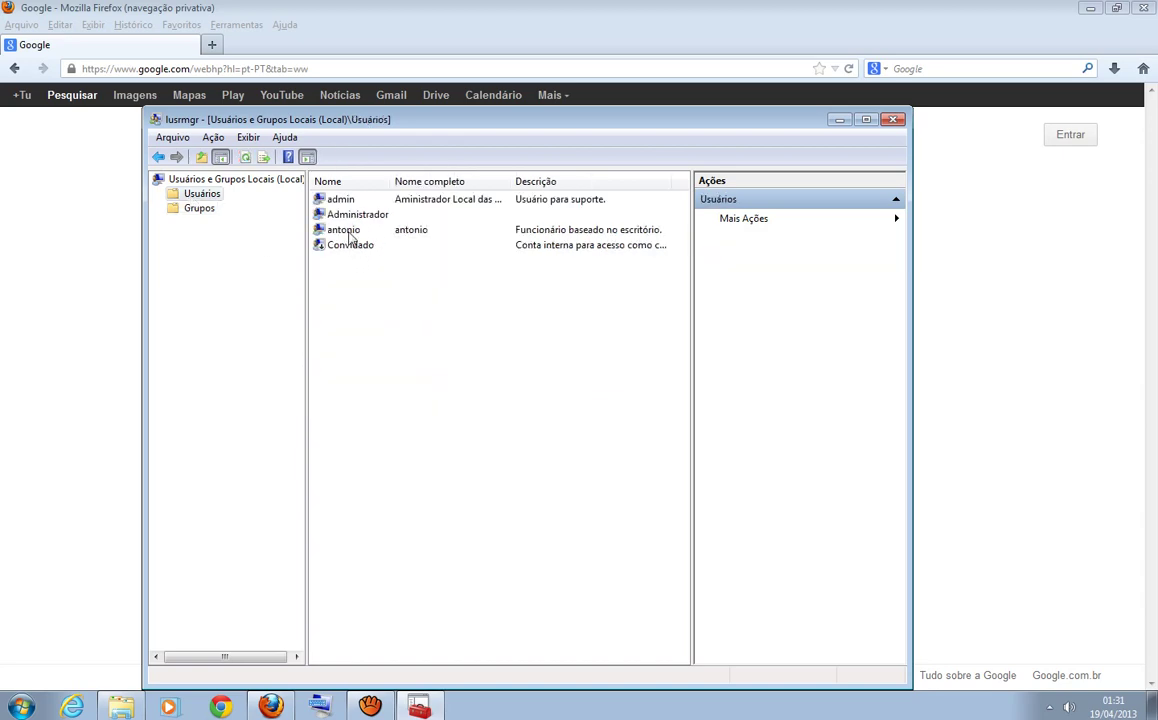
click(345, 232)
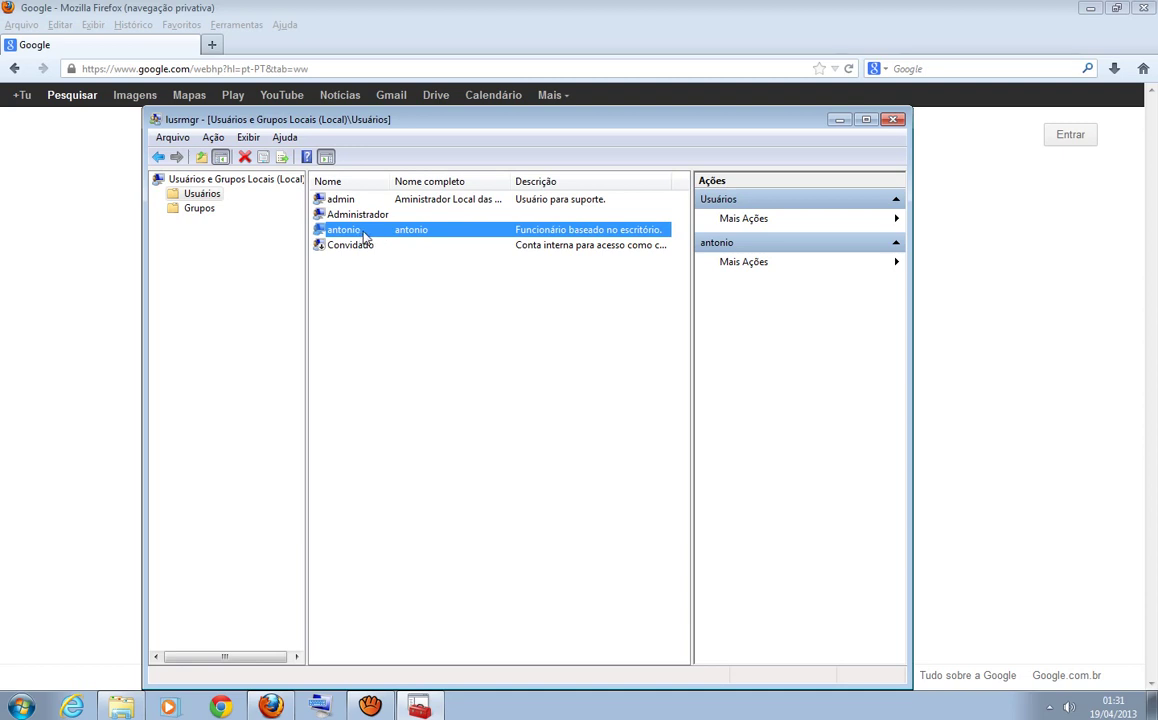
right_click(366, 237)
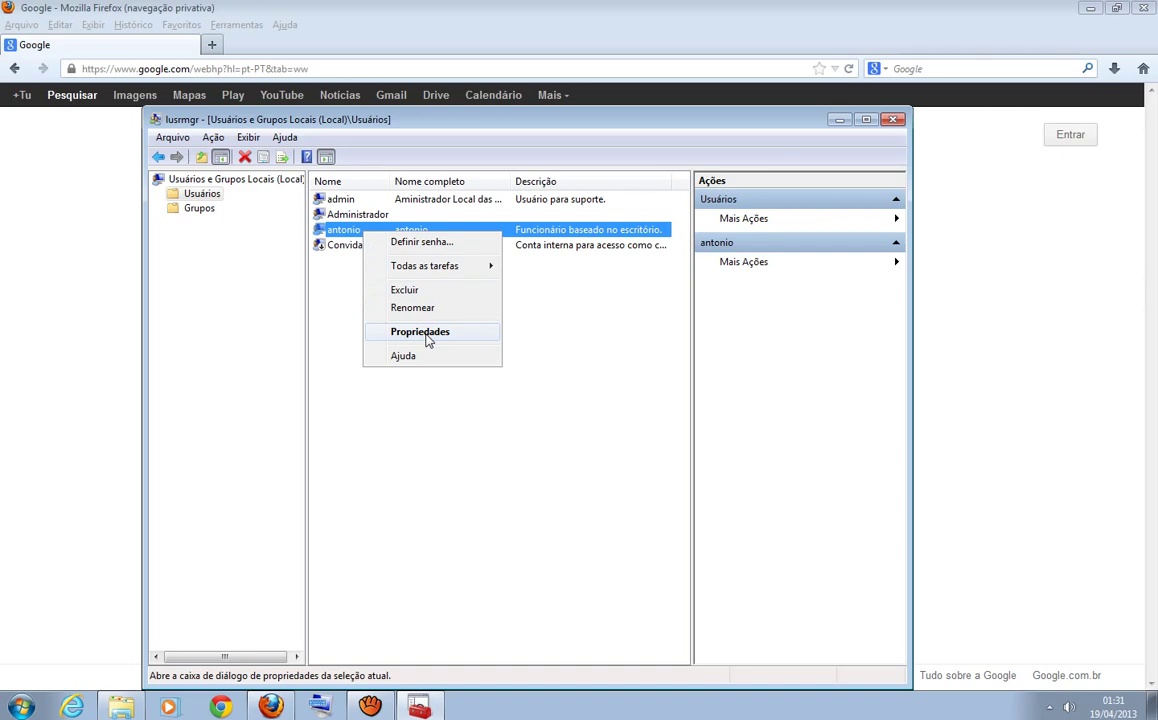
click(424, 334)
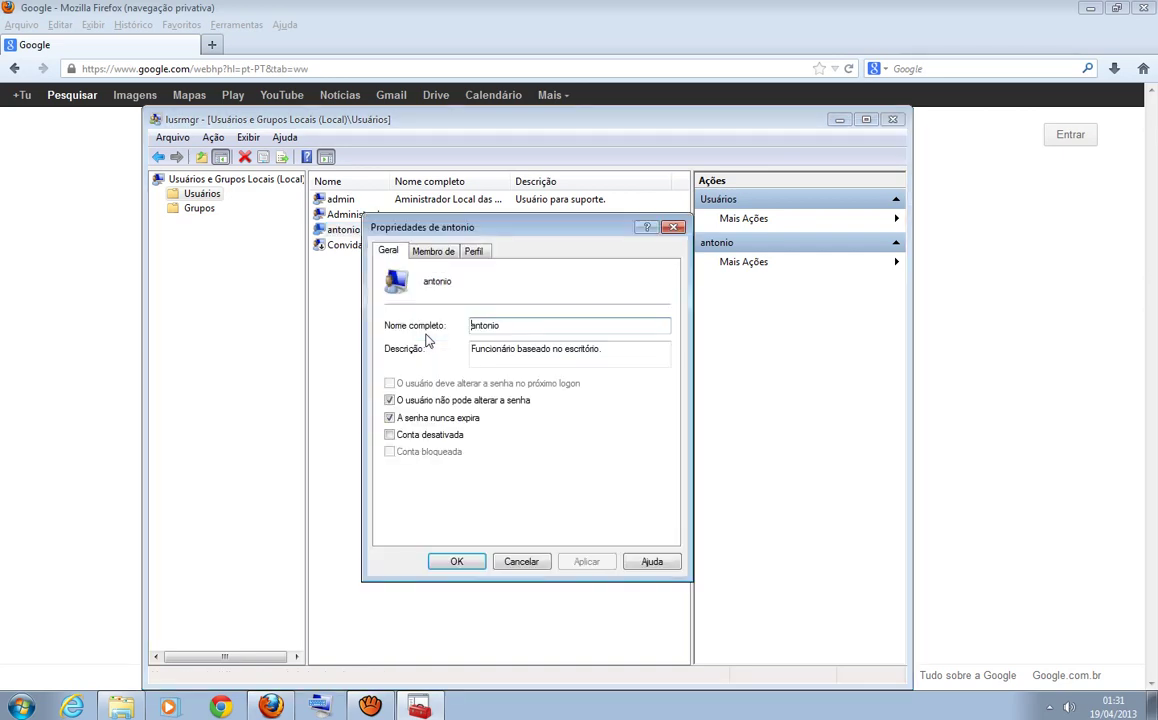
click(434, 254)
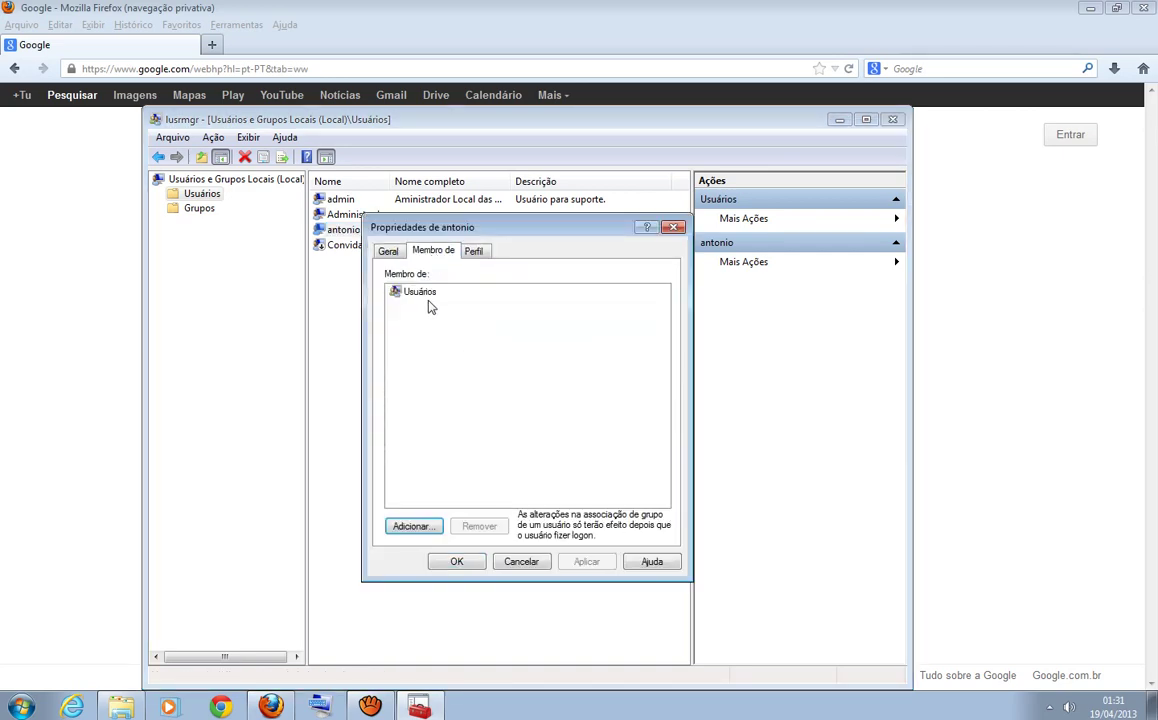
drag(460, 233, 509, 276)
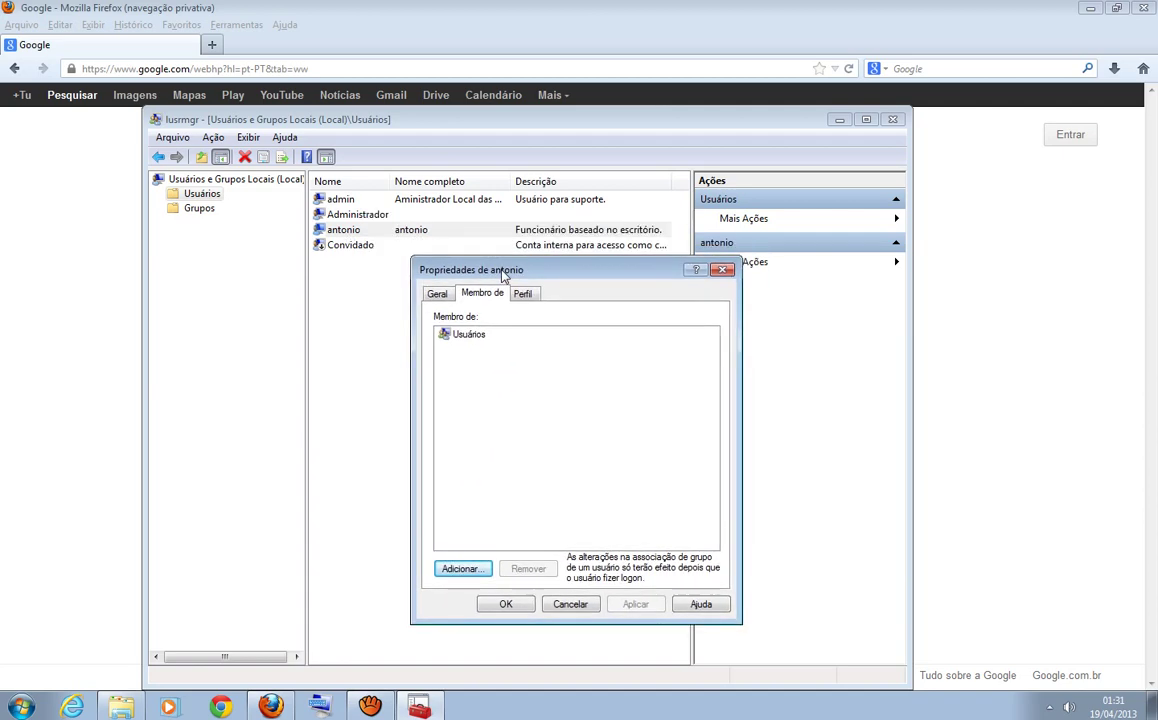
click(467, 335)
click(503, 436)
click(467, 333)
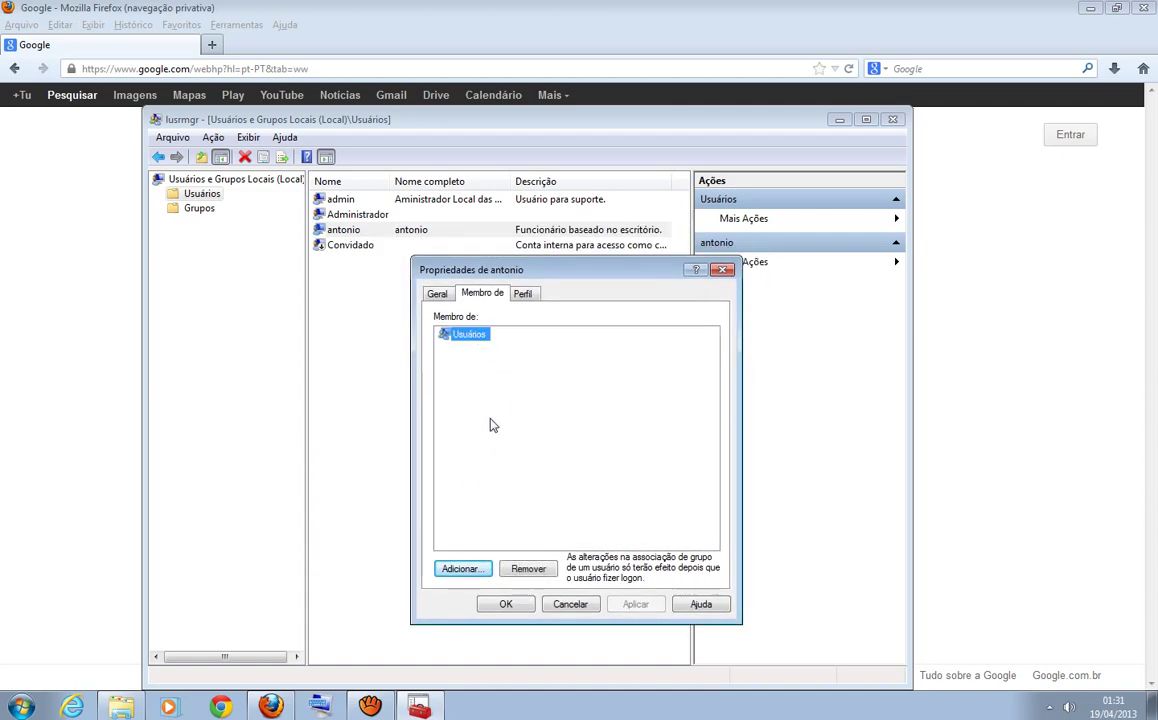
click(491, 424)
click(470, 335)
click(491, 403)
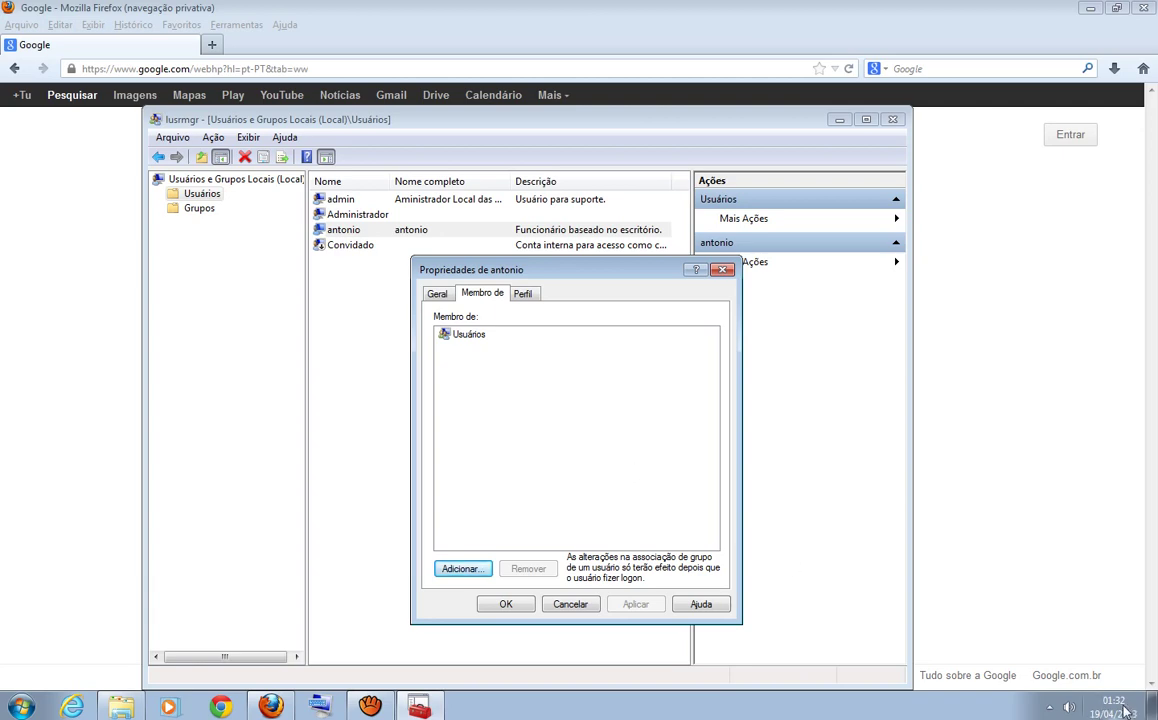
- Review antonio's existing Usuários membership in his properties
click(470, 336)
click(486, 395)
click(471, 337)
click(503, 443)
- Add antonio to Administradores using Verificar nomes, apply, and close his properties
click(461, 569)
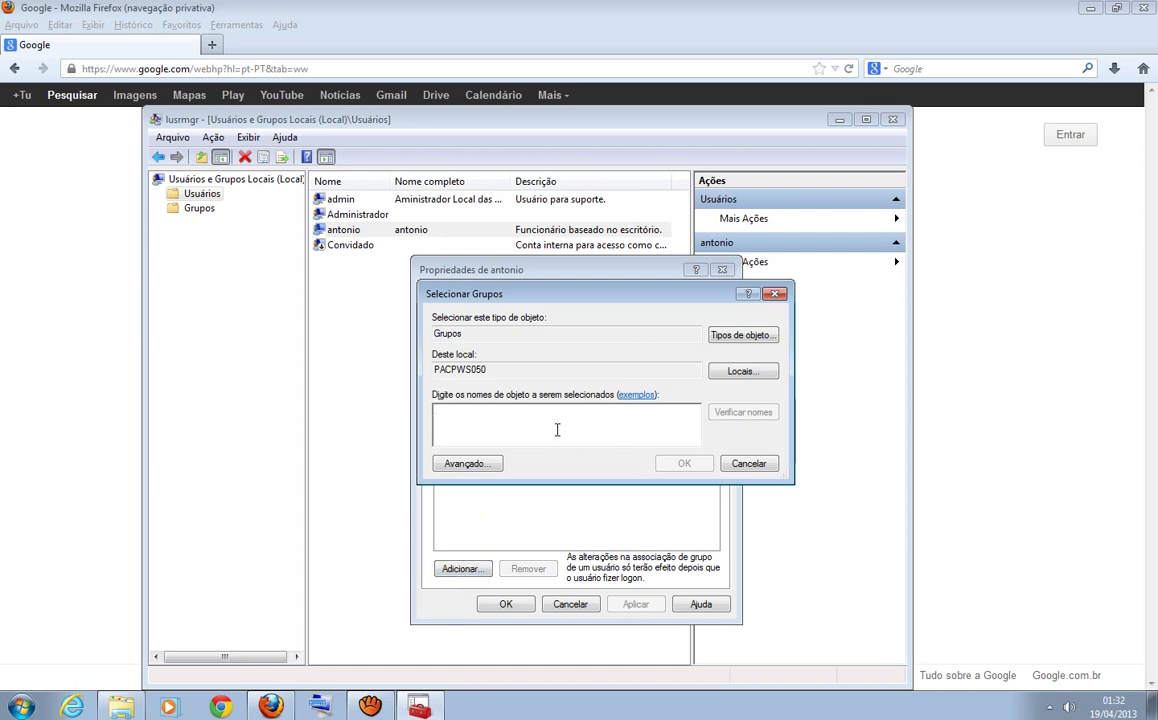
text(administradores;)
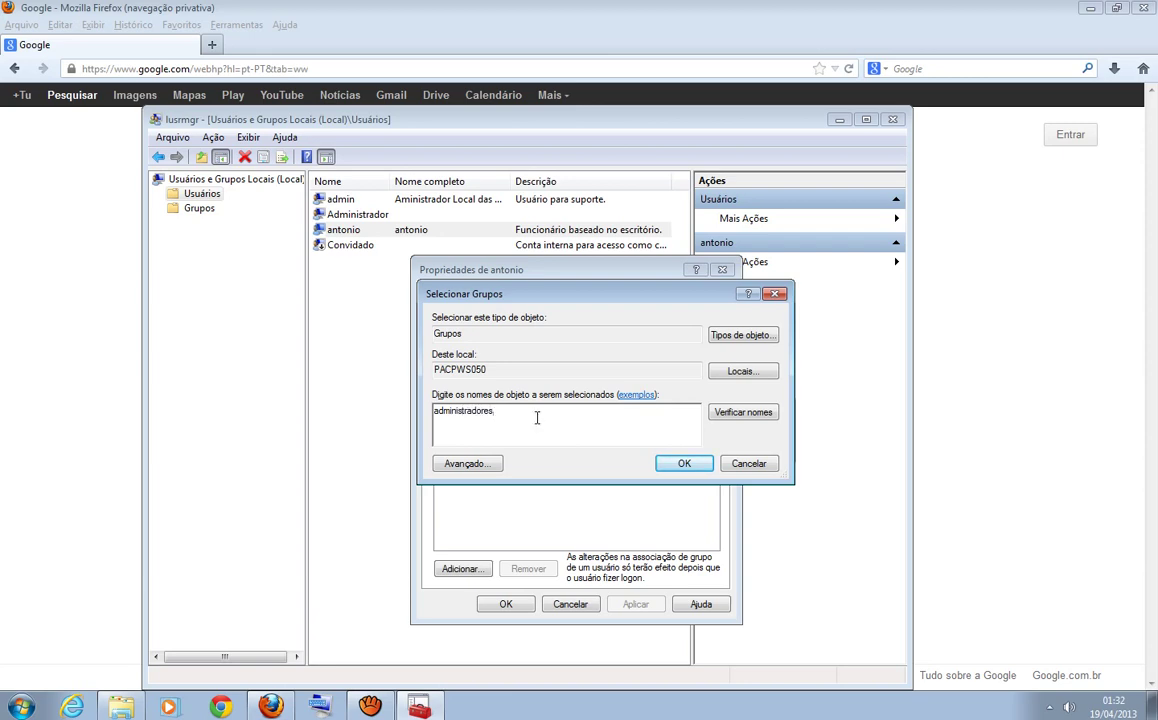
key(BackSpace)
click(740, 414)
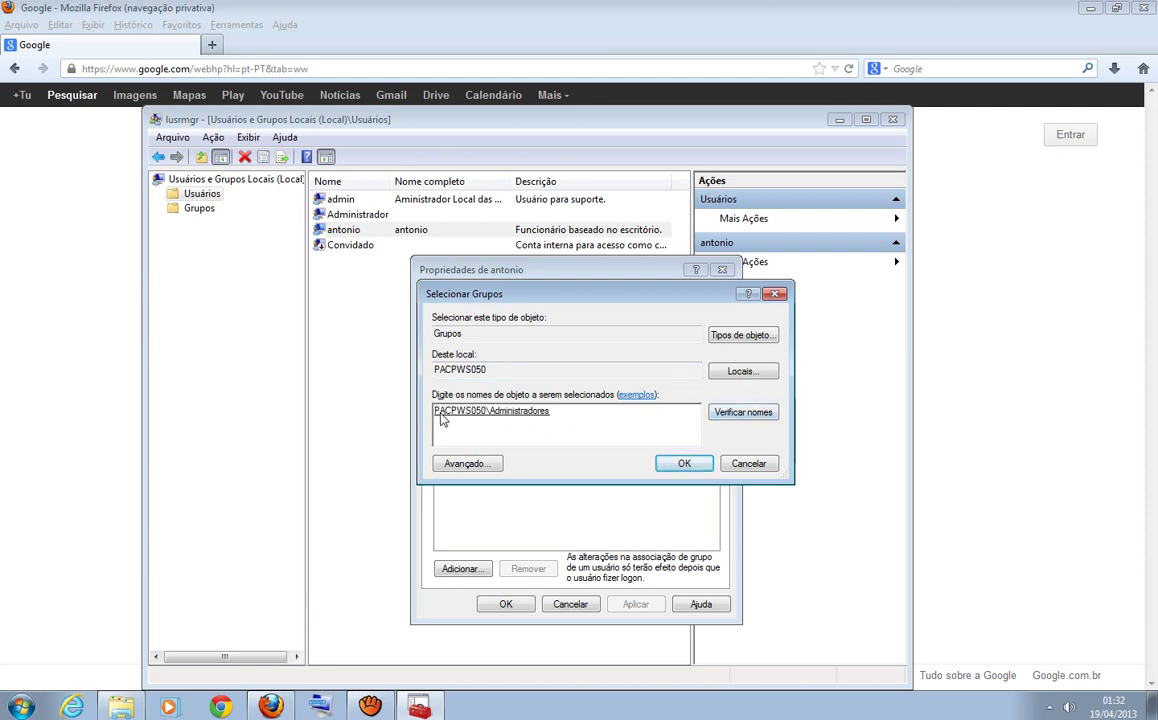
click(483, 411)
click(688, 465)
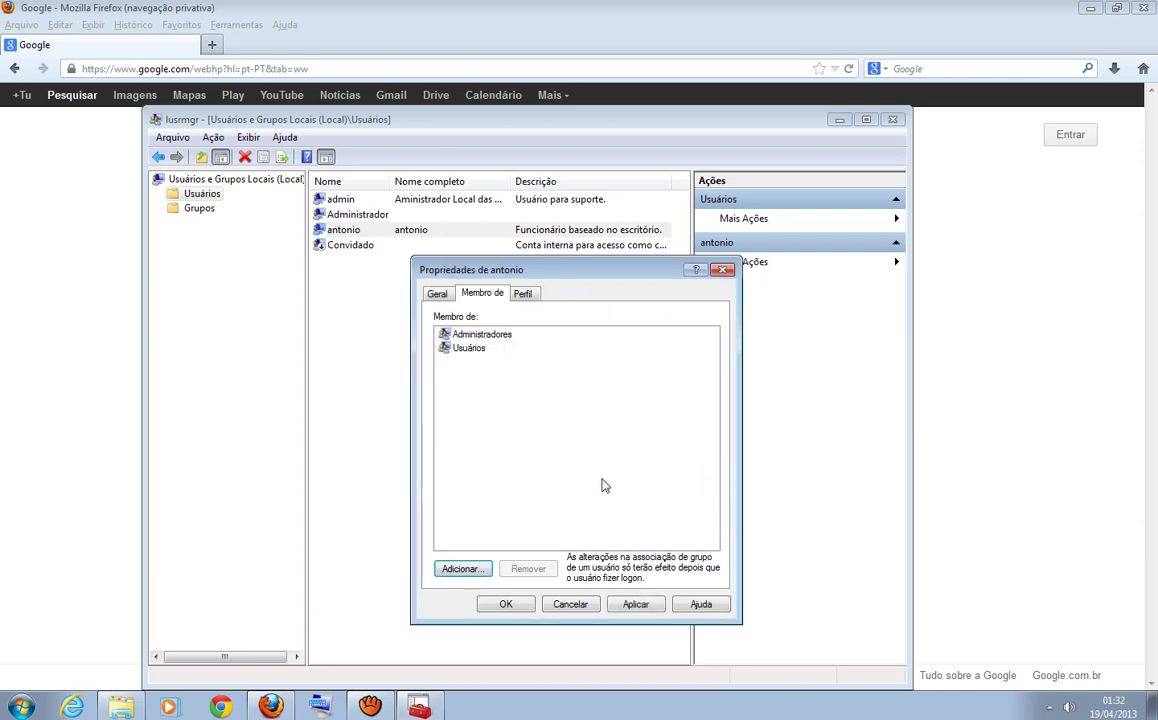
click(634, 603)
click(508, 604)
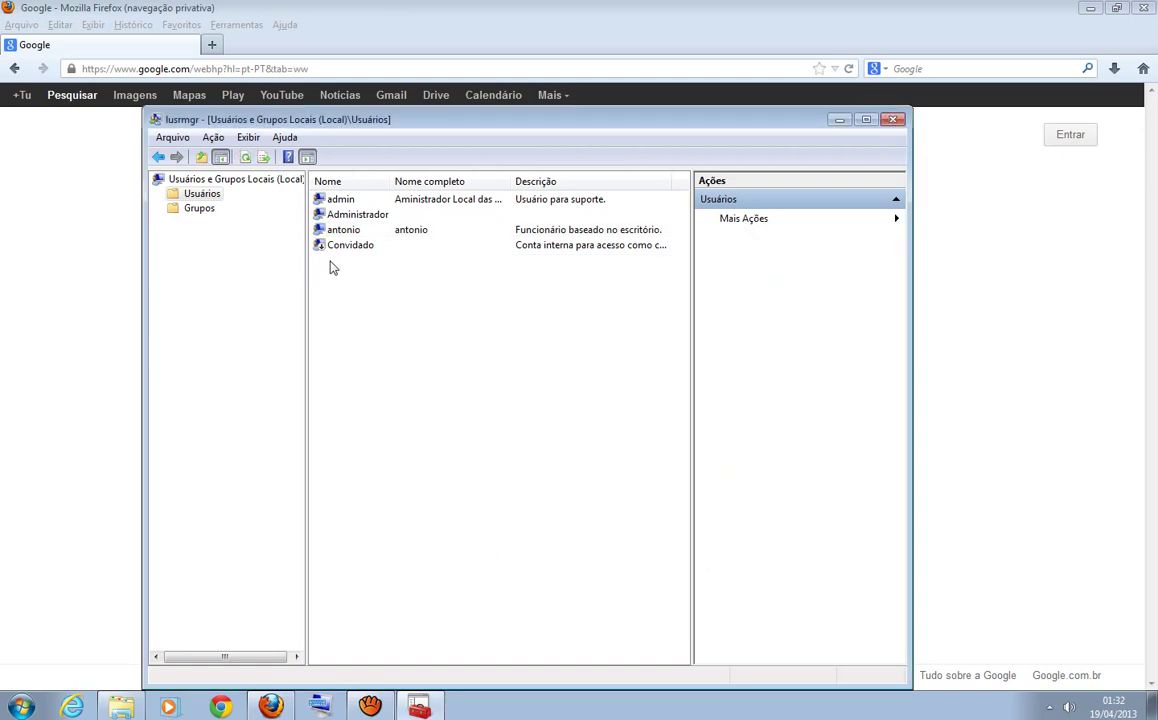
- Widen the Nome column slightly in the user list
click(344, 232)
click(407, 366)
drag(391, 181, 400, 179)
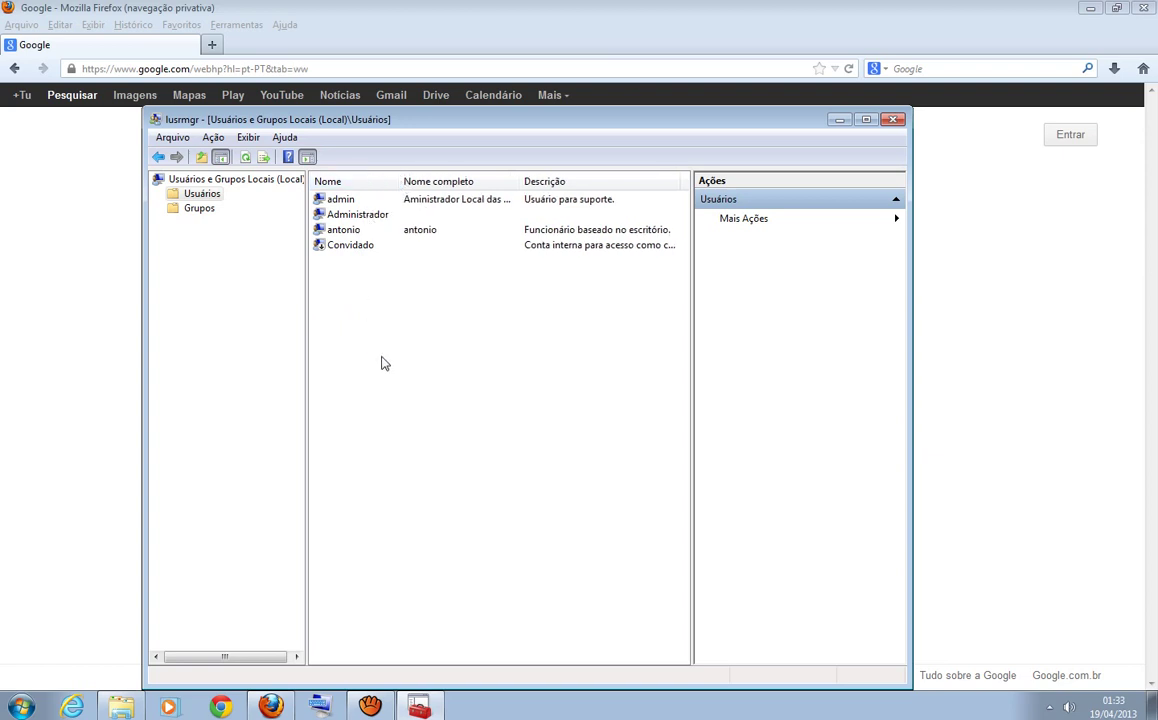
- Select the antonio account and bring up its context menu
click(325, 229)
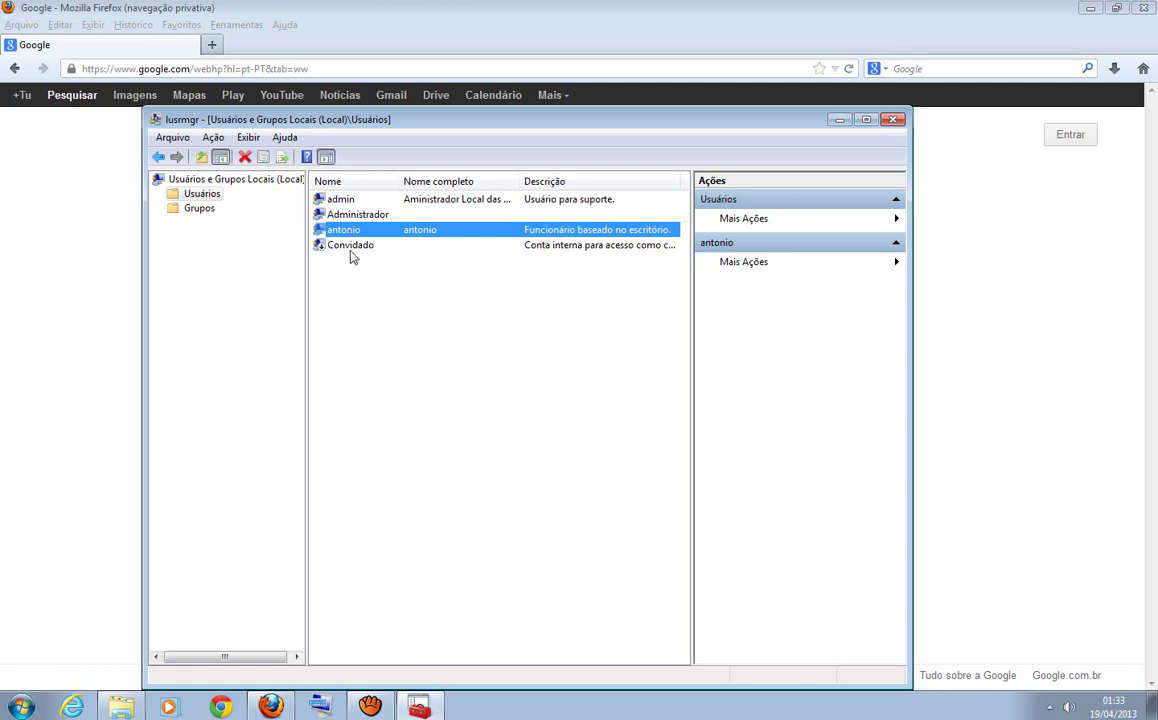
click(348, 298)
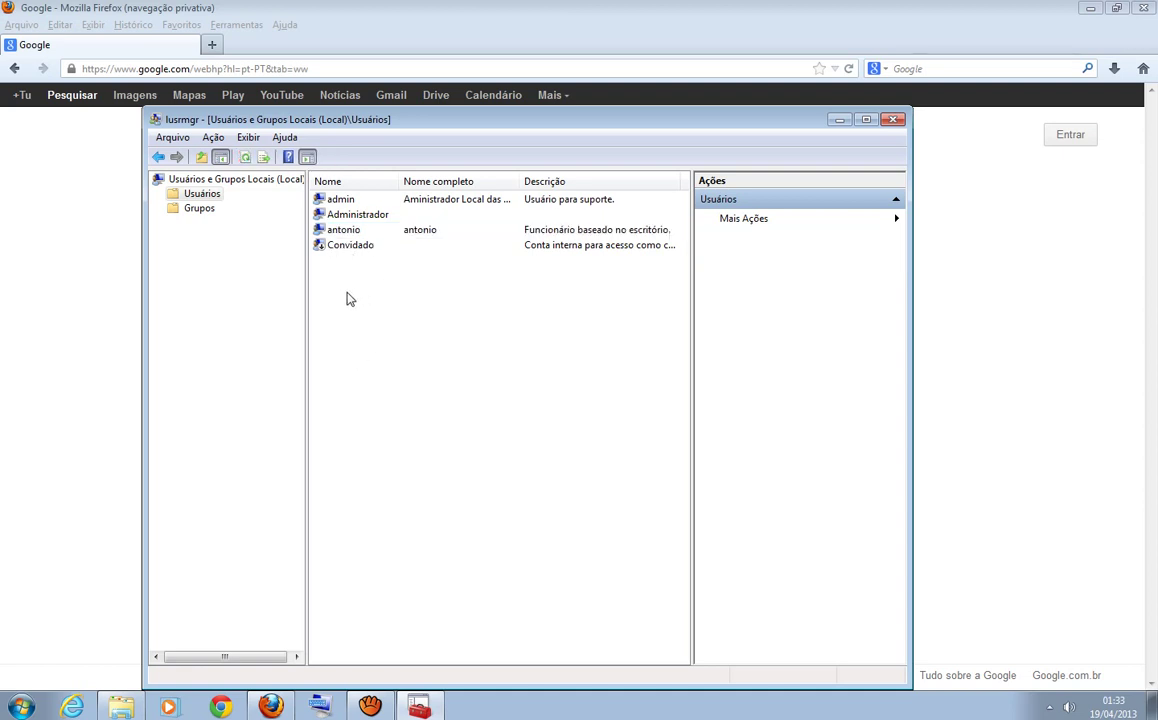
click(354, 233)
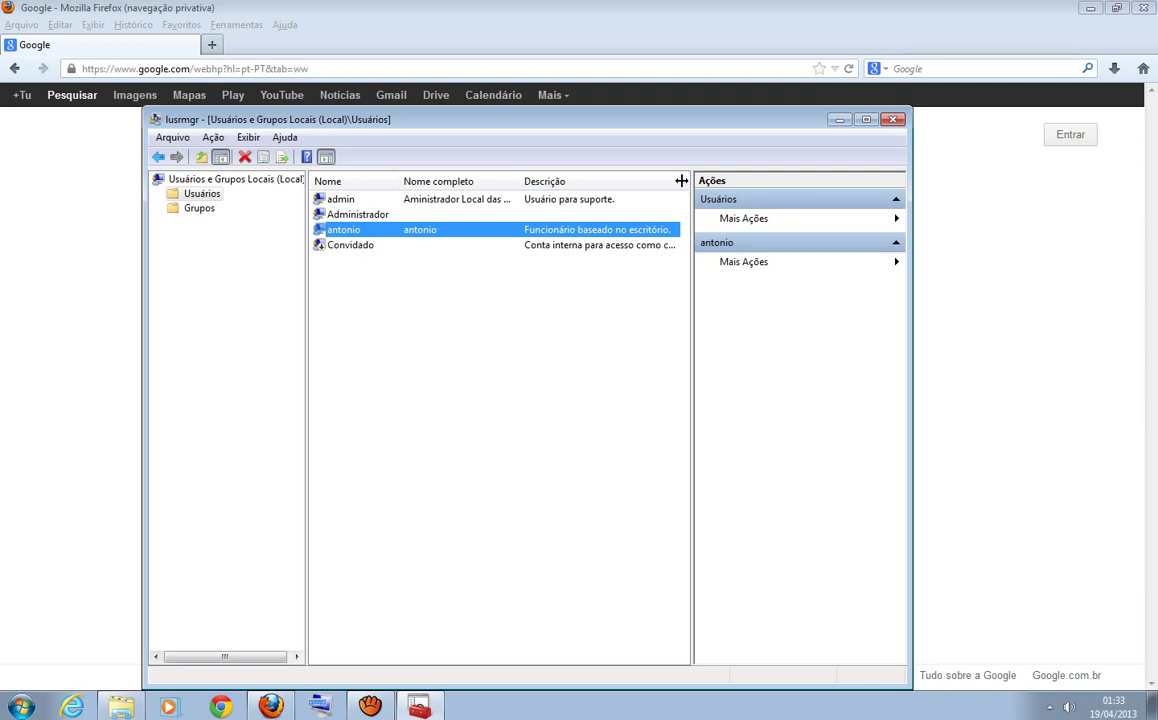
click(440, 320)
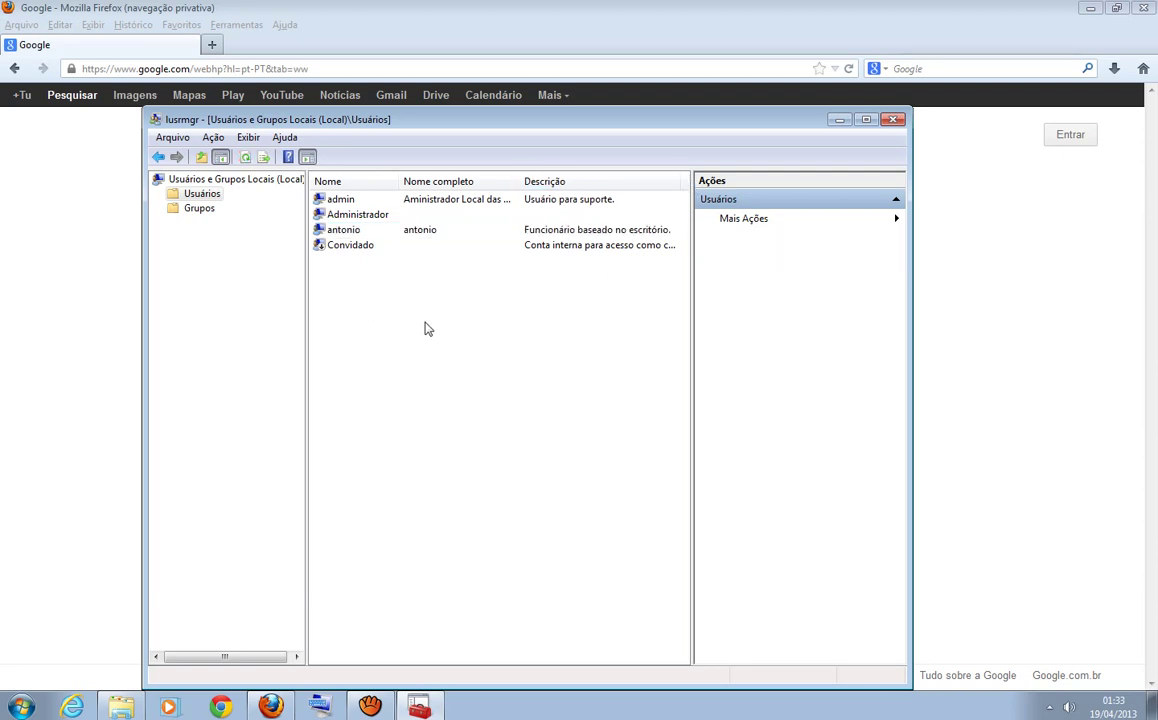
click(316, 228)
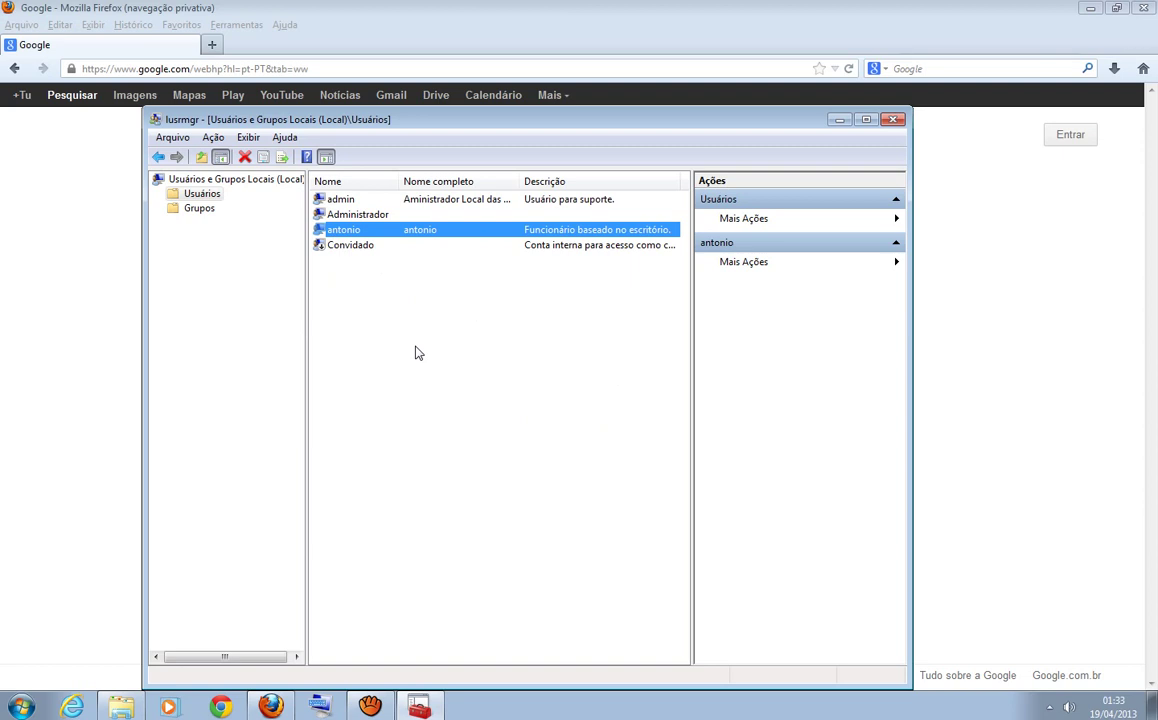
click(418, 353)
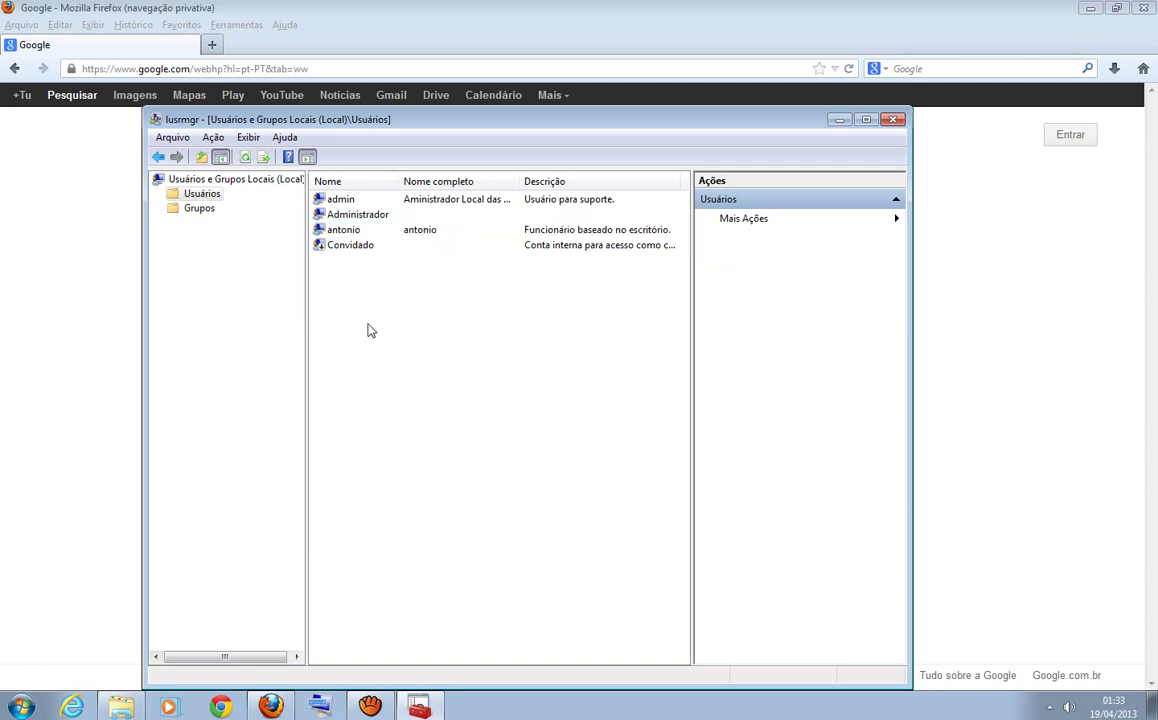
click(334, 231)
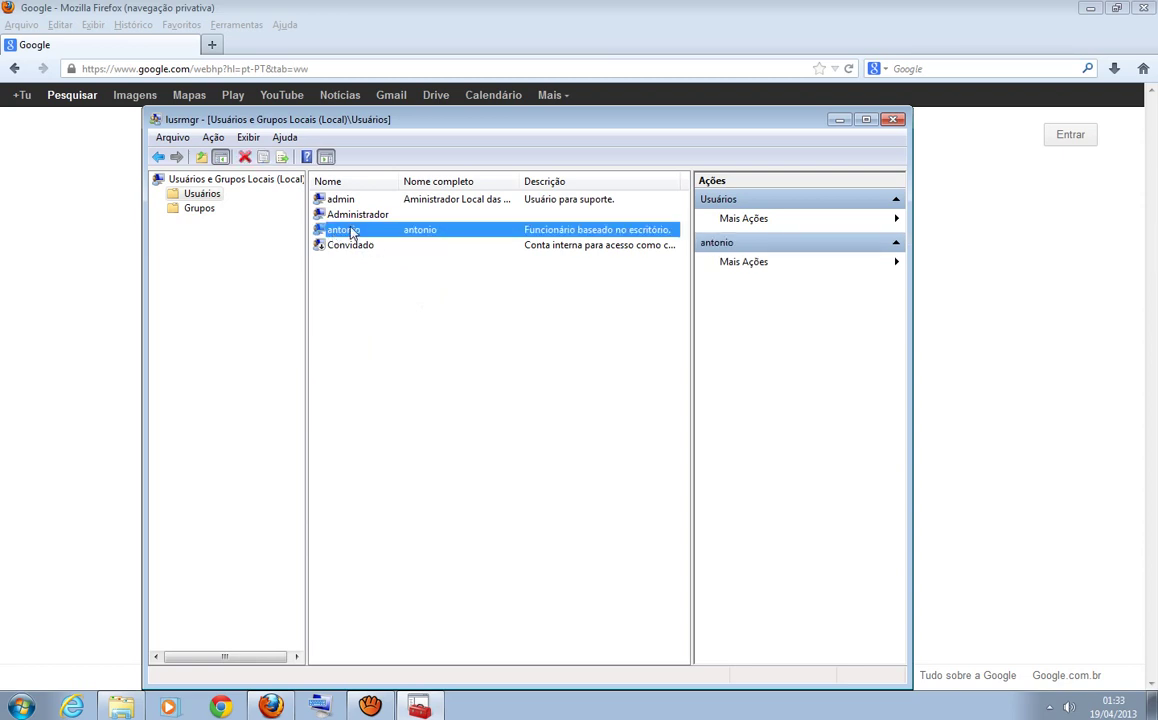
right_click(351, 233)
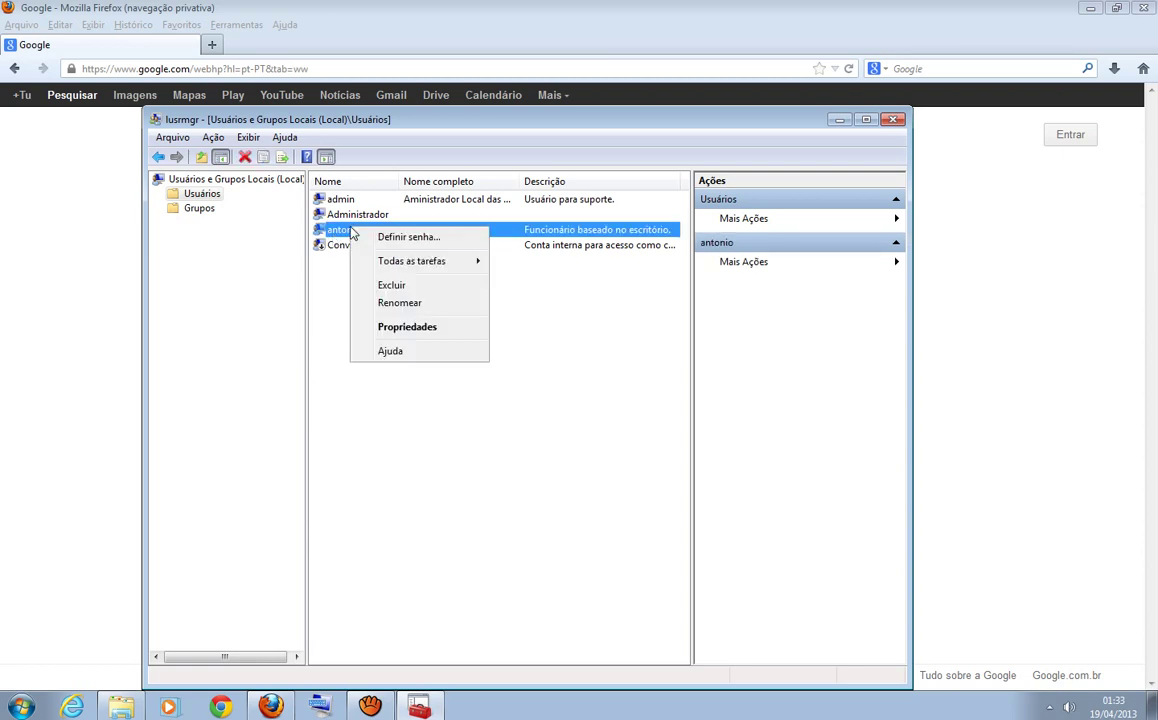
- Confirm in antonio's Membro de tab that he belongs to Administradores and Usuários, then close it
click(413, 333)
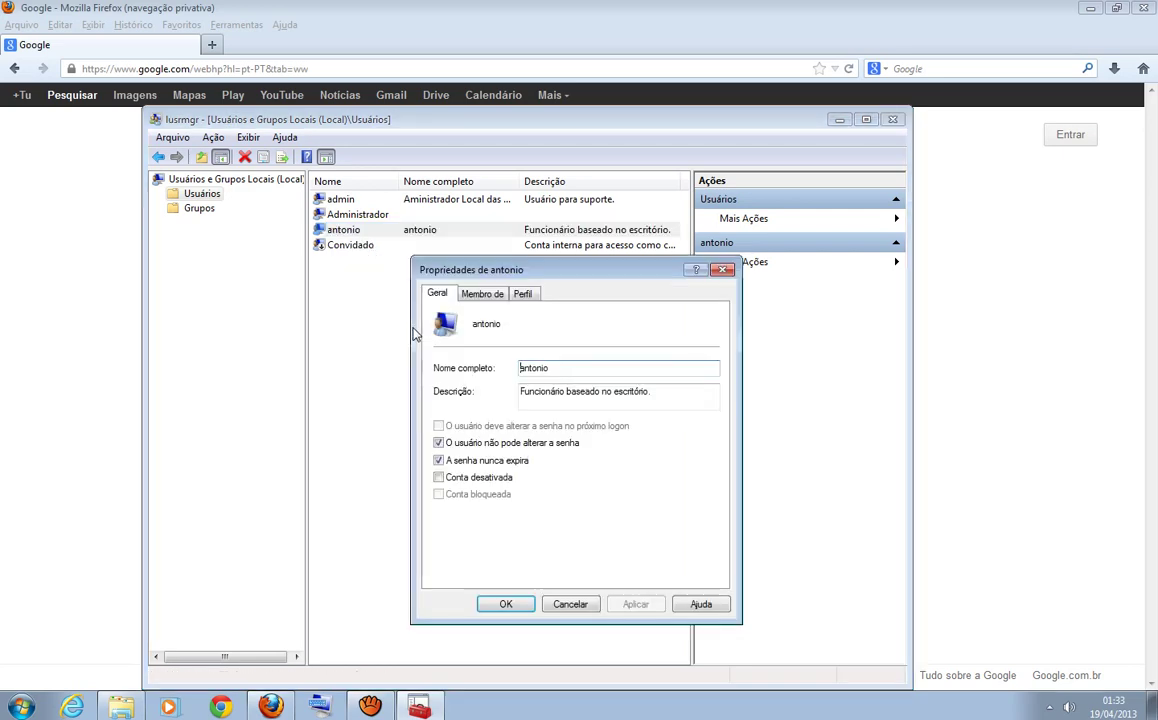
click(495, 293)
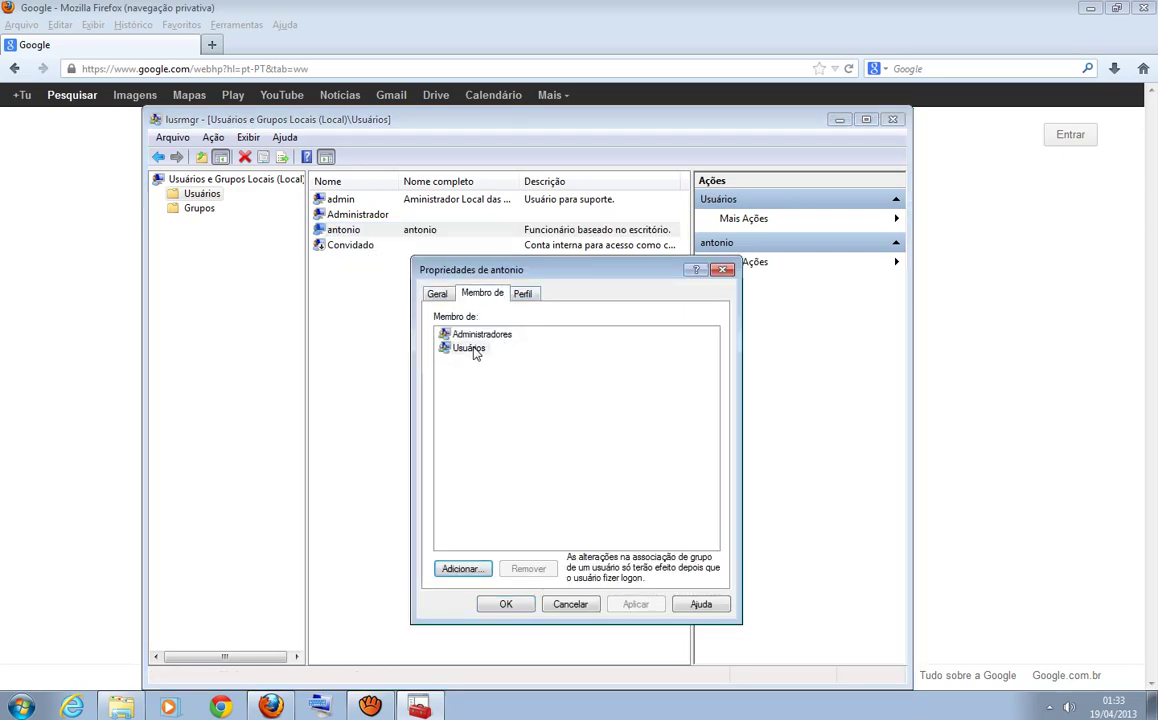
click(487, 337)
click(474, 348)
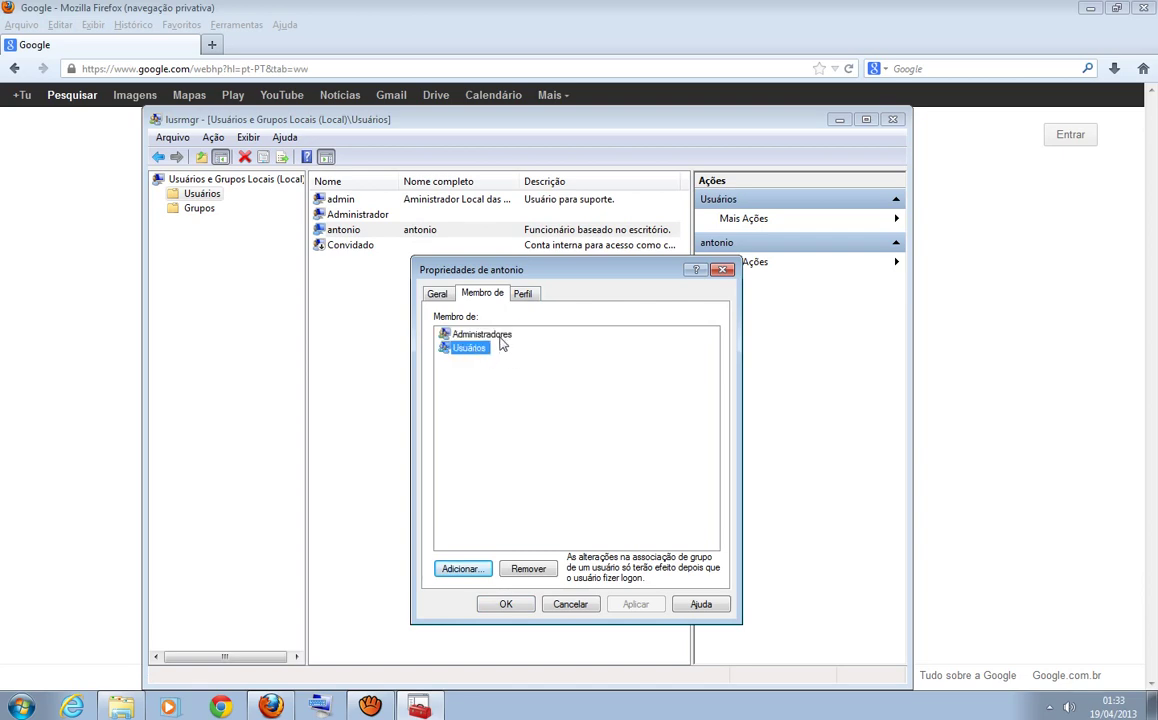
click(498, 336)
click(482, 347)
click(479, 338)
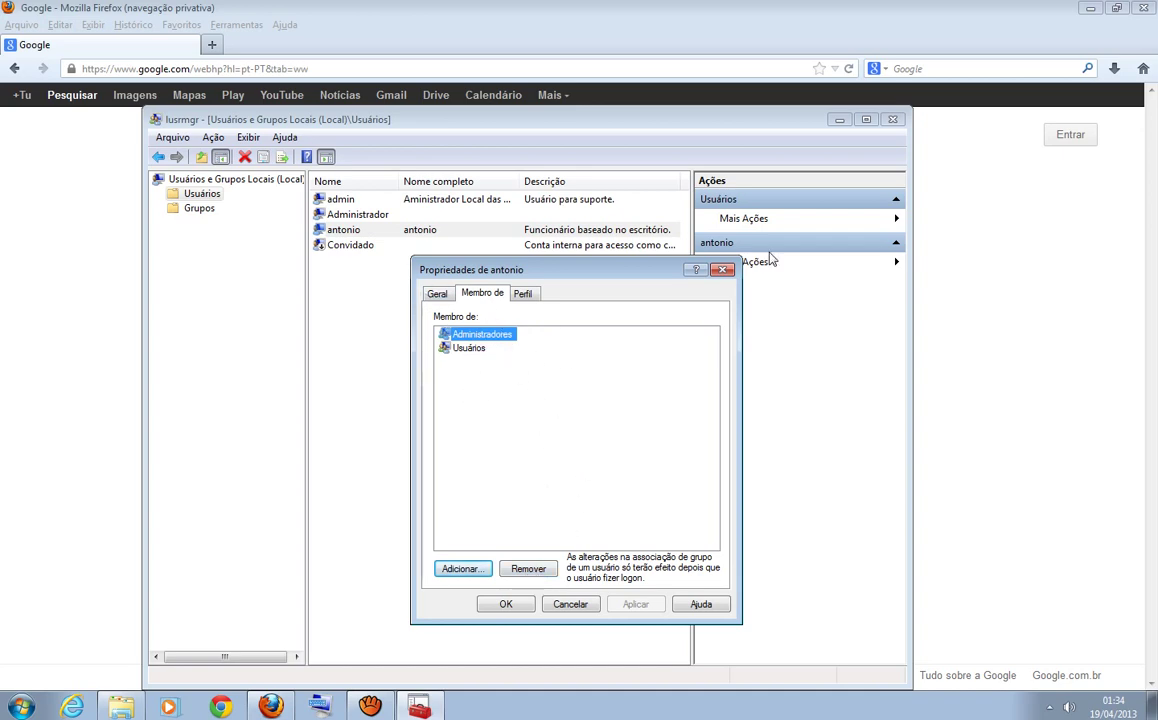
click(722, 270)
click(419, 364)
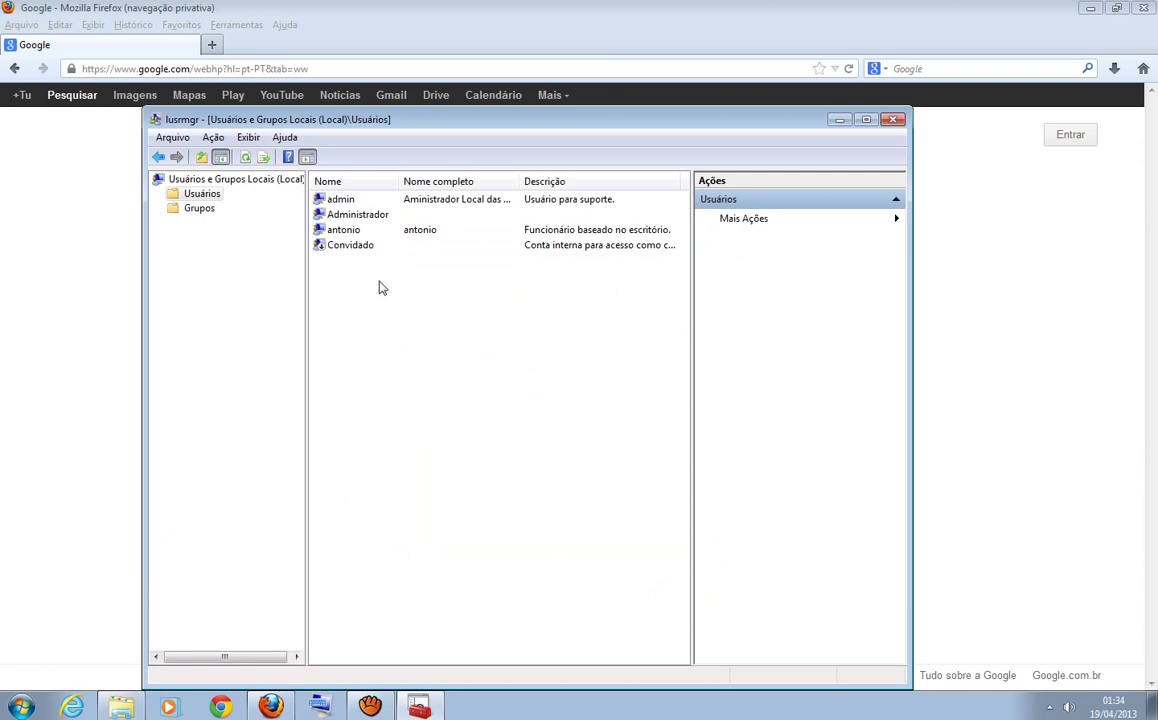
click(320, 212)
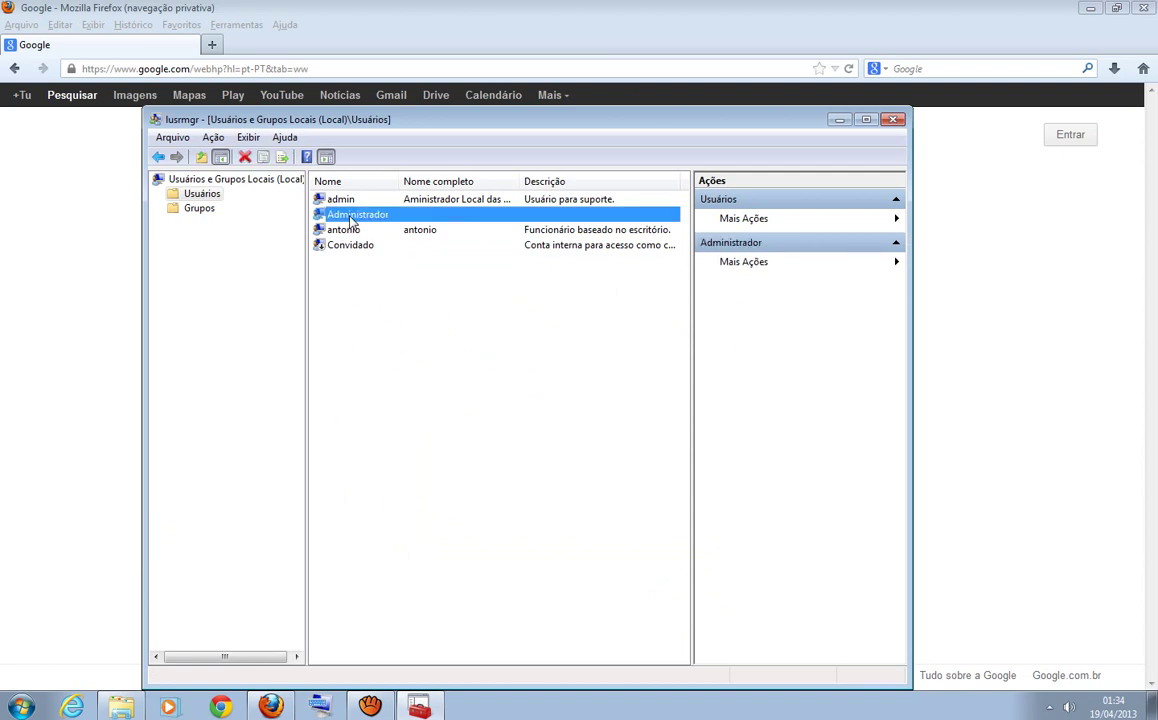
click(419, 360)
click(362, 218)
right_click(362, 220)
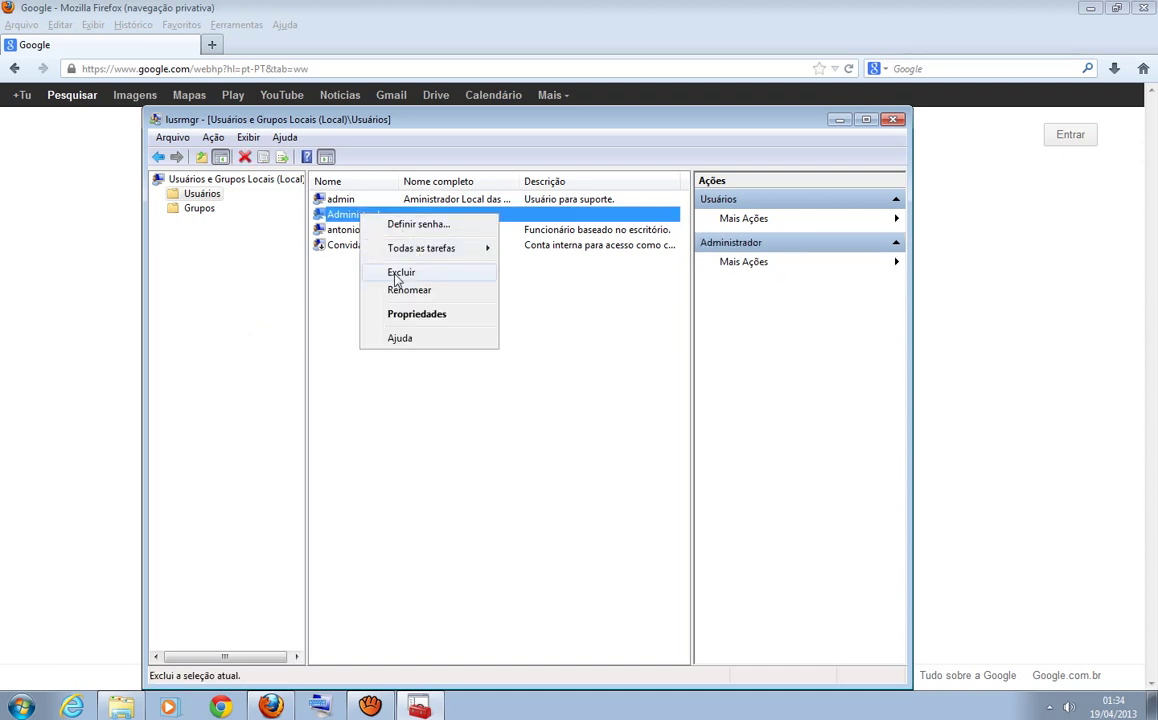
click(510, 505)
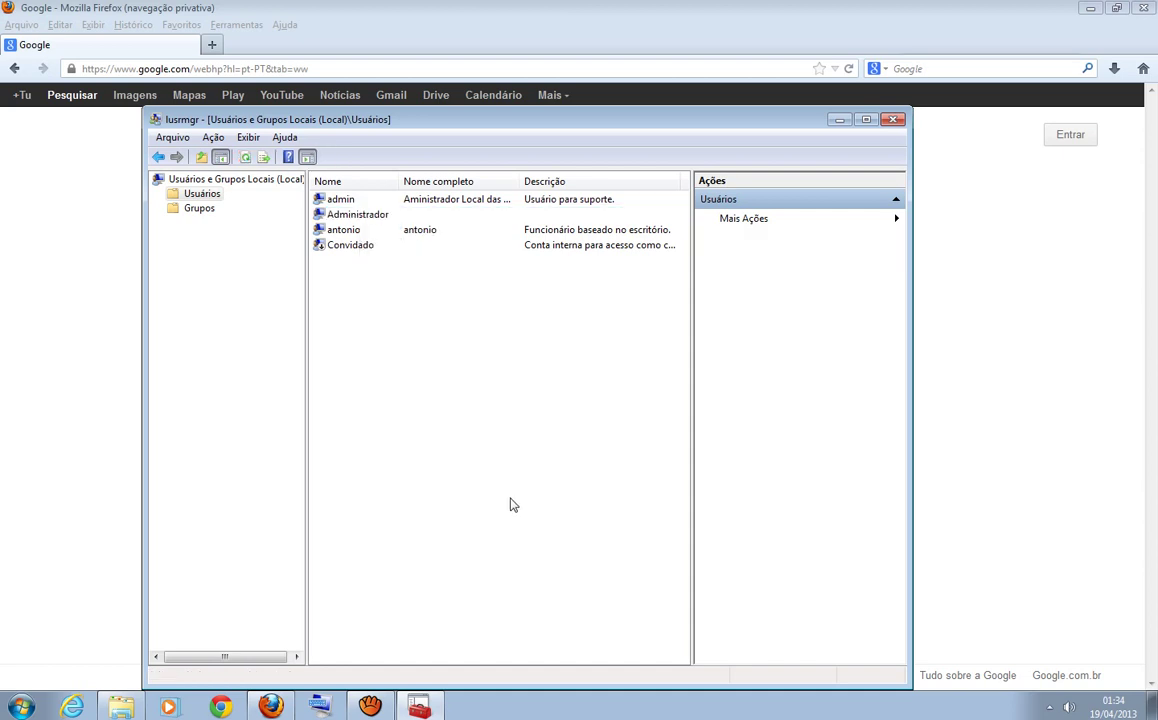
right_click(360, 200)
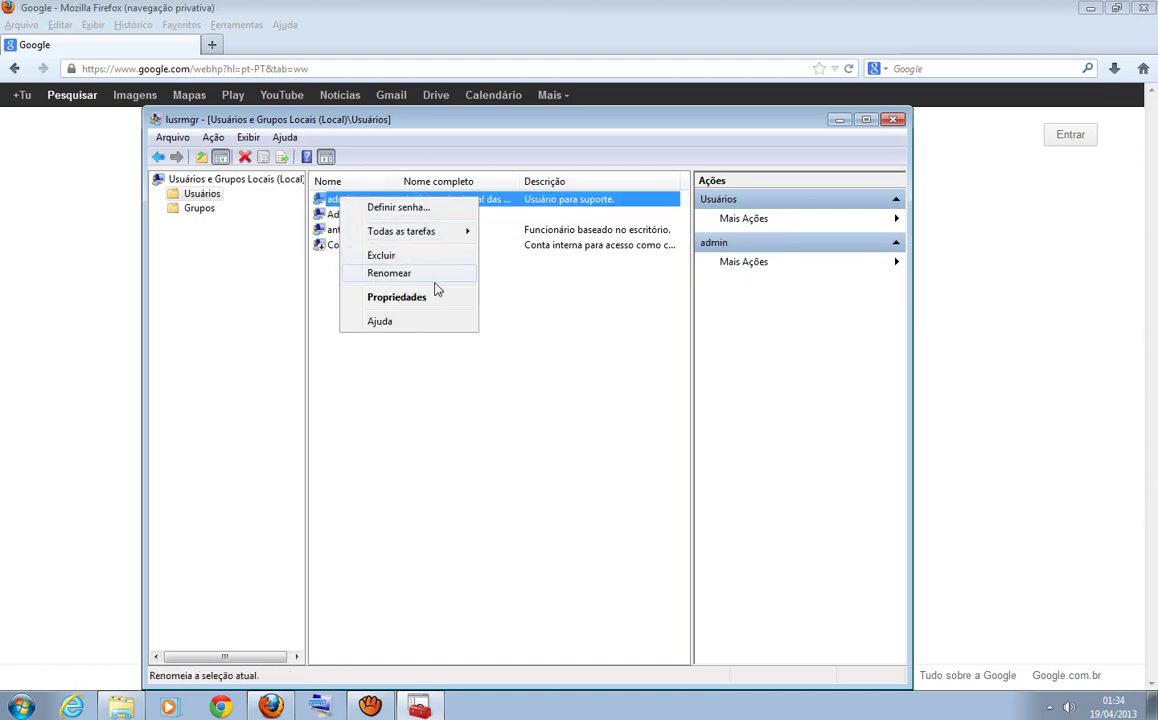
click(530, 411)
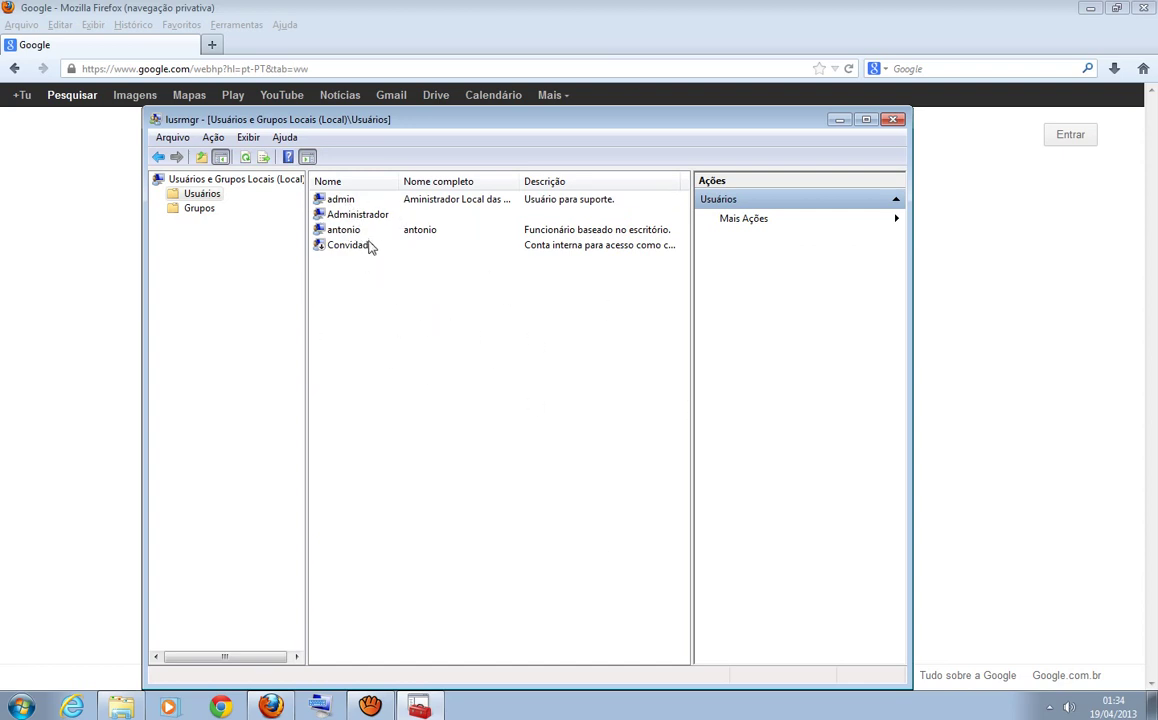
right_click(338, 197)
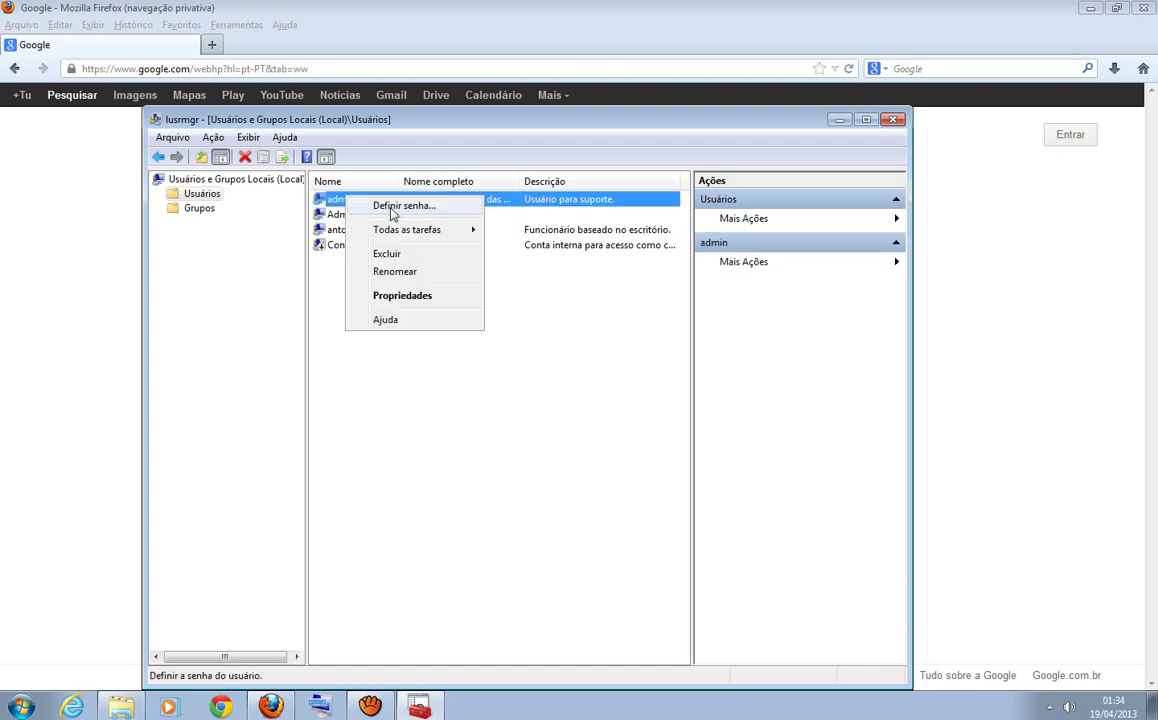
click(400, 207)
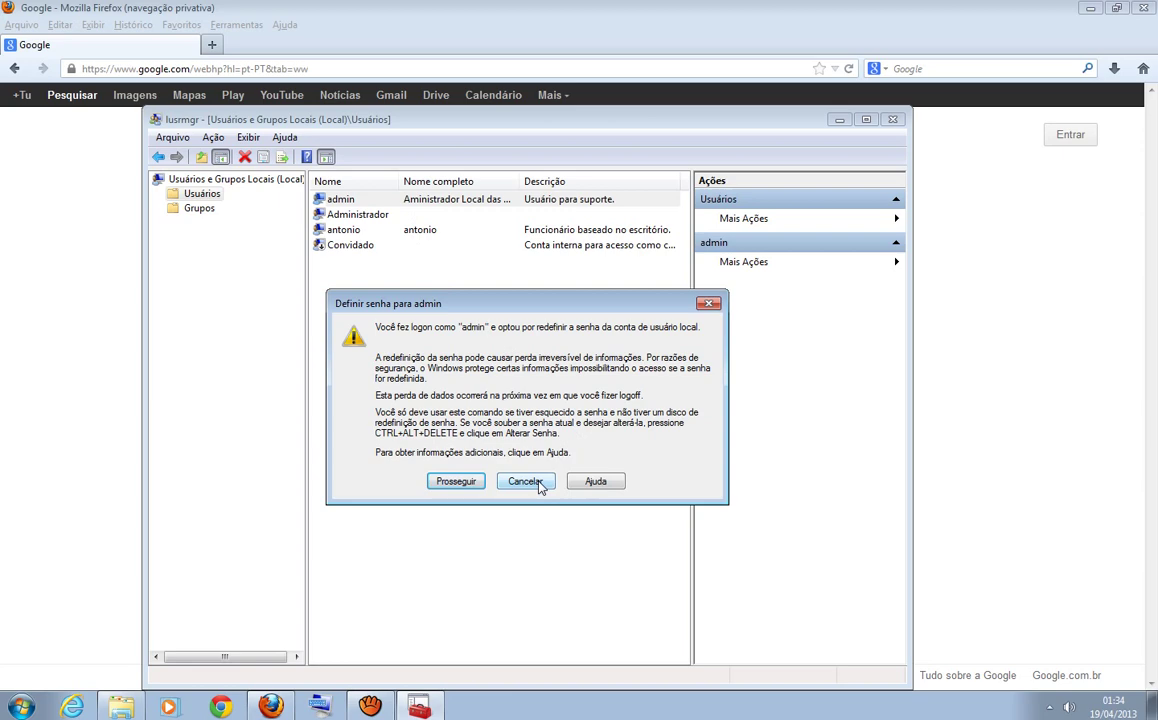
click(526, 481)
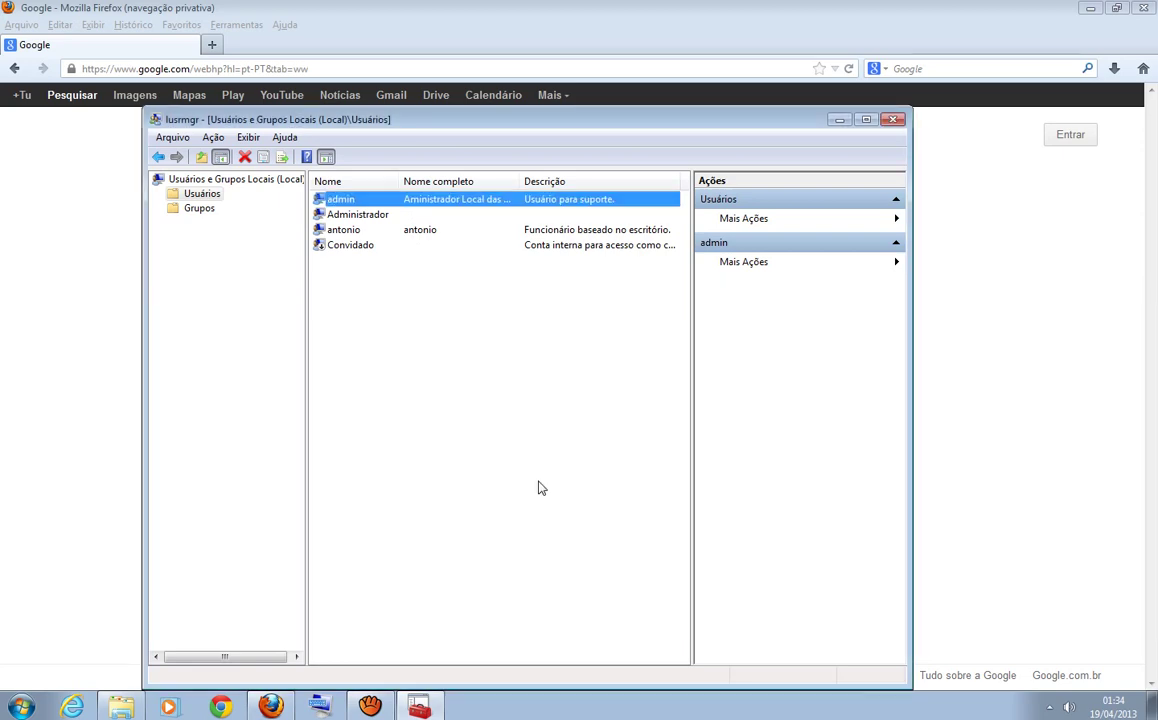
right_click(332, 199)
click(417, 365)
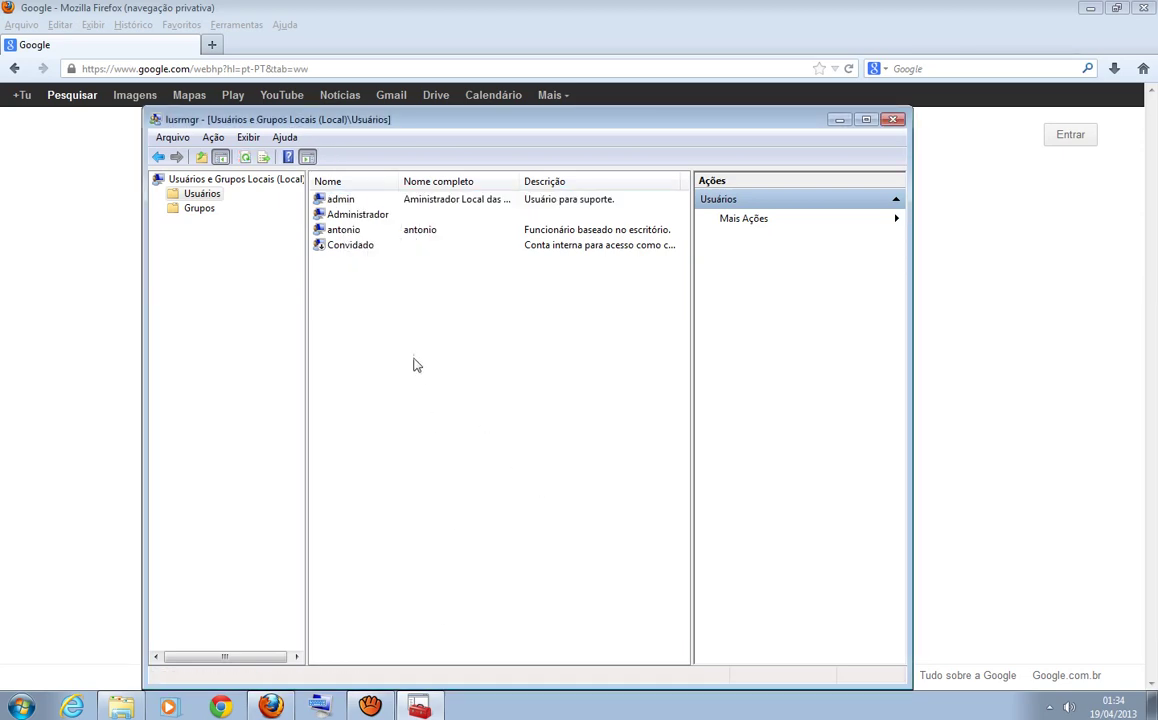
right_click(350, 229)
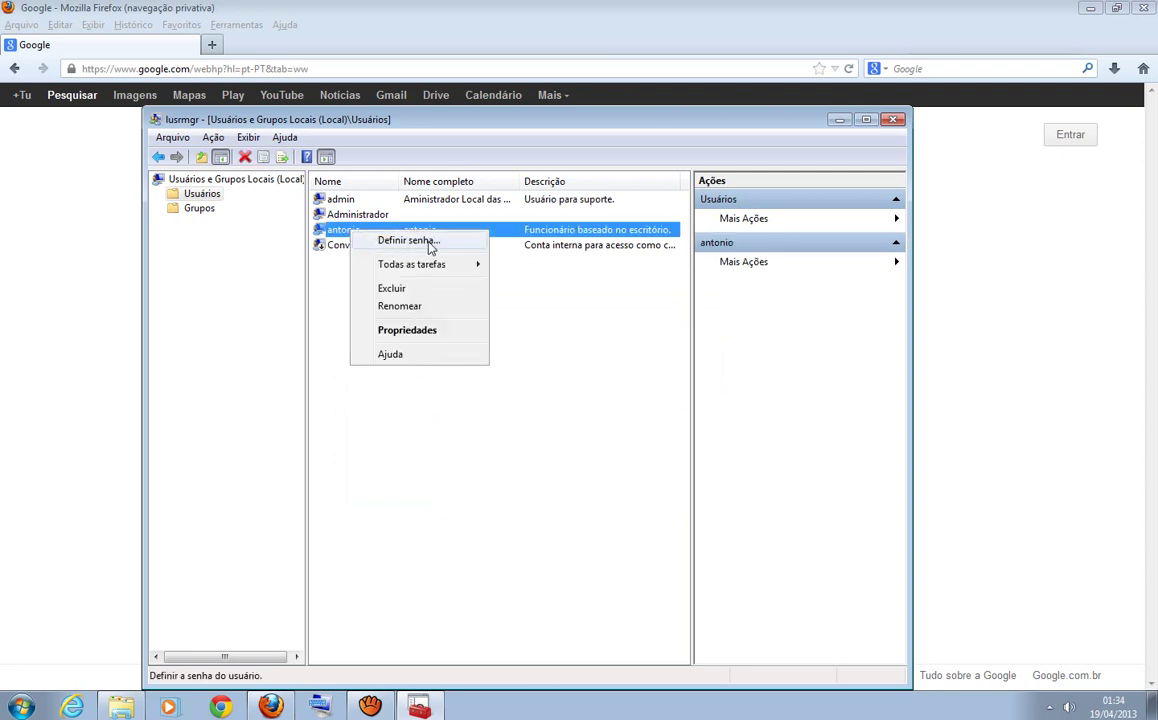
click(430, 241)
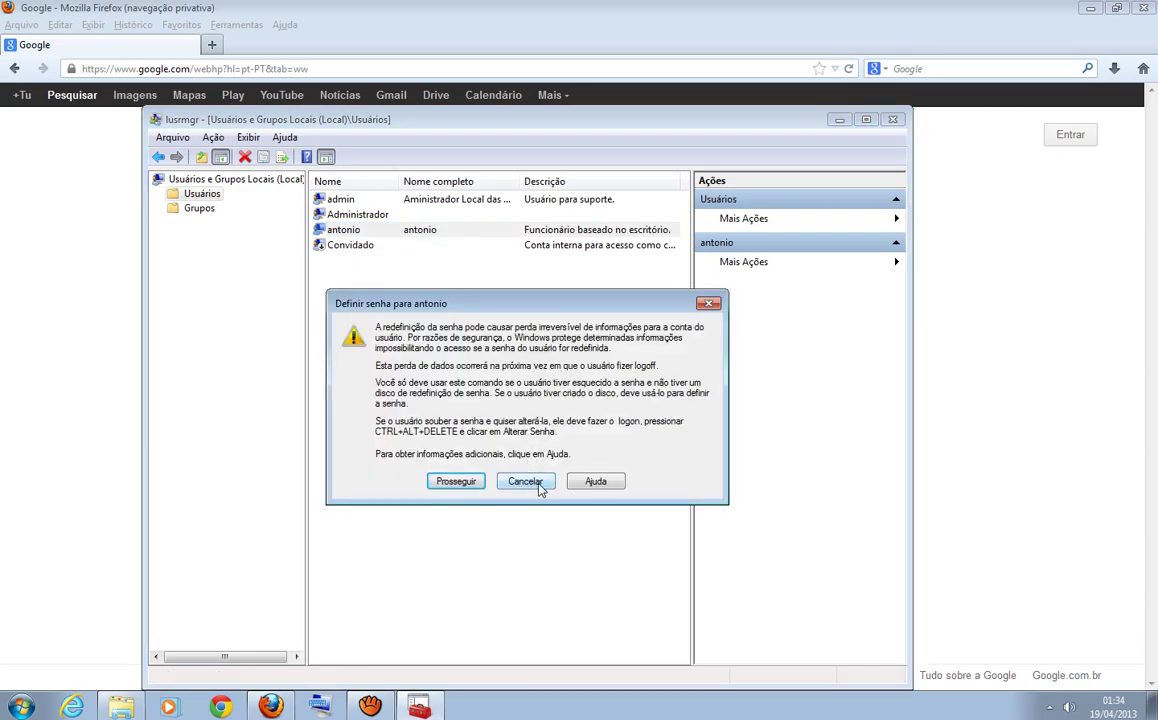
click(540, 486)
click(424, 333)
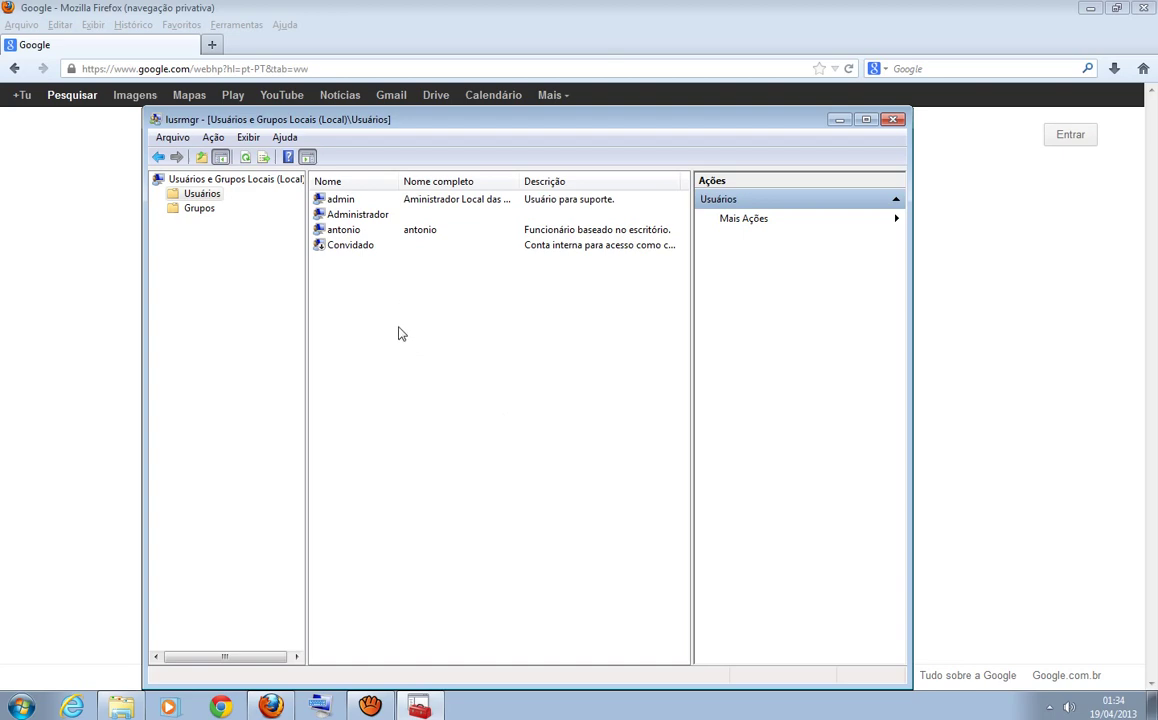
right_click(348, 230)
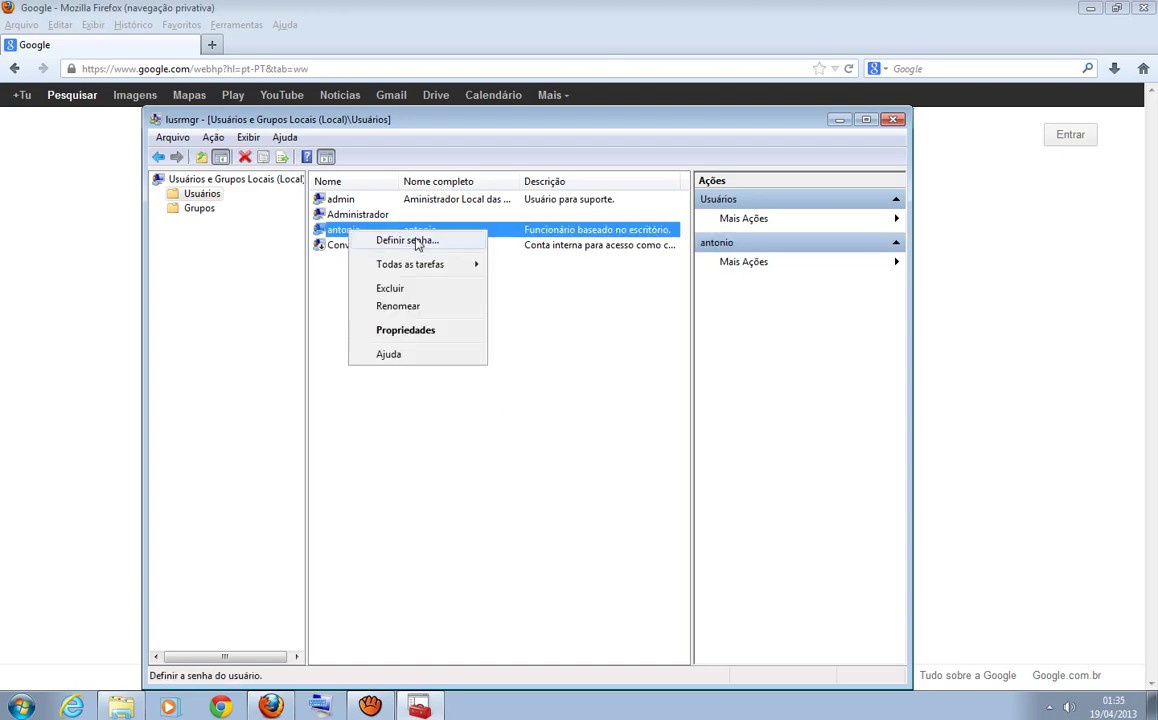
click(406, 331)
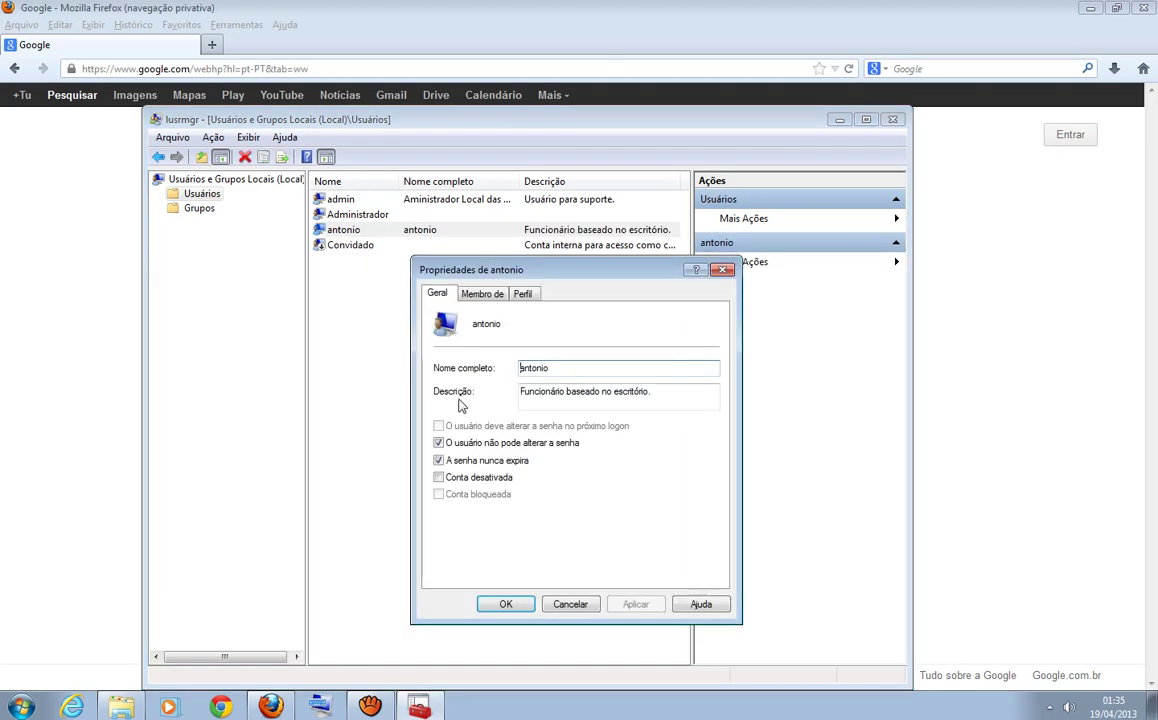
click(483, 295)
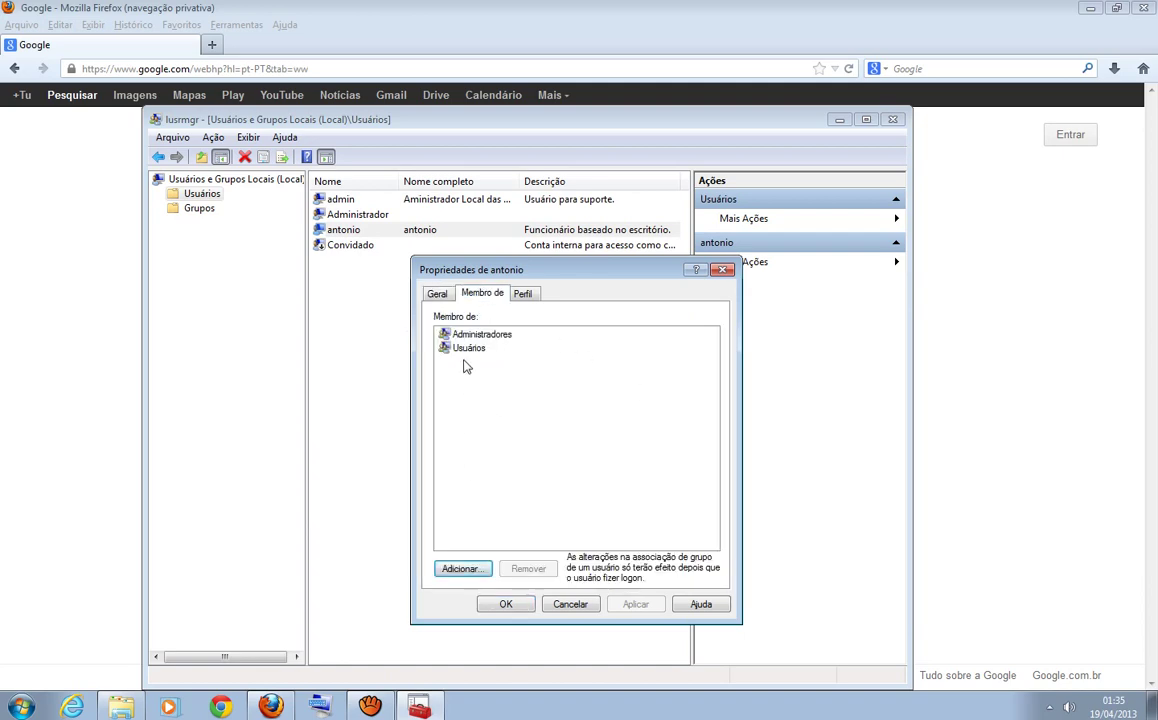
click(437, 293)
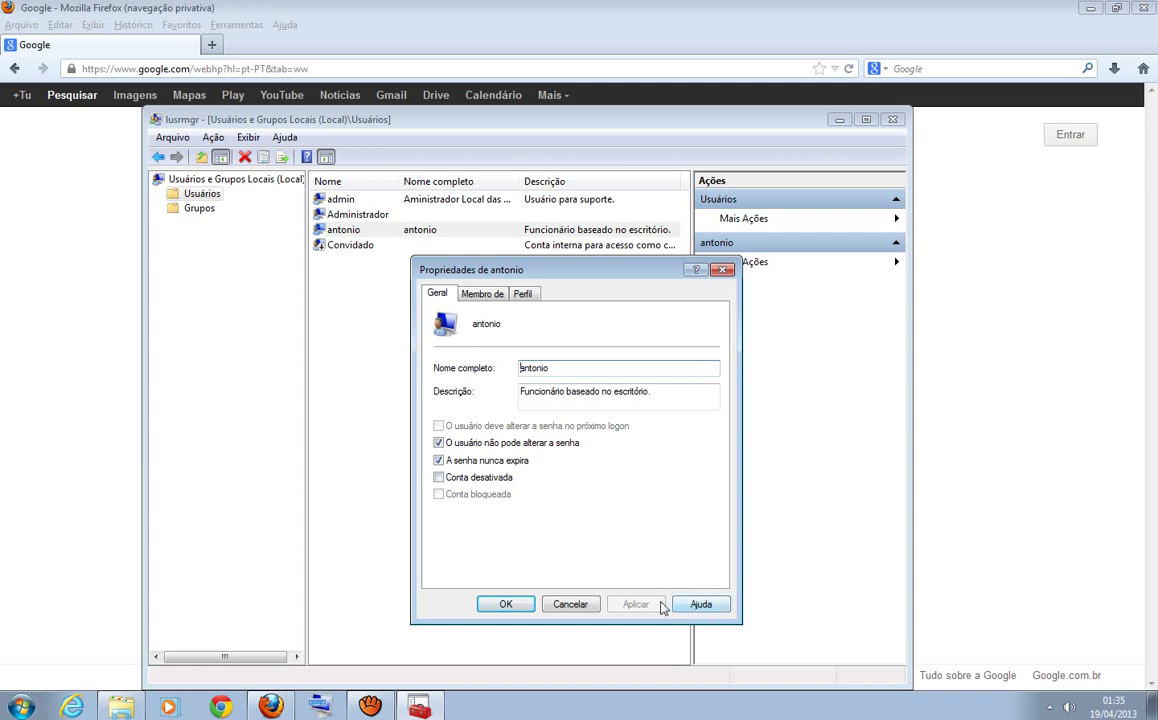
click(724, 272)
click(434, 375)
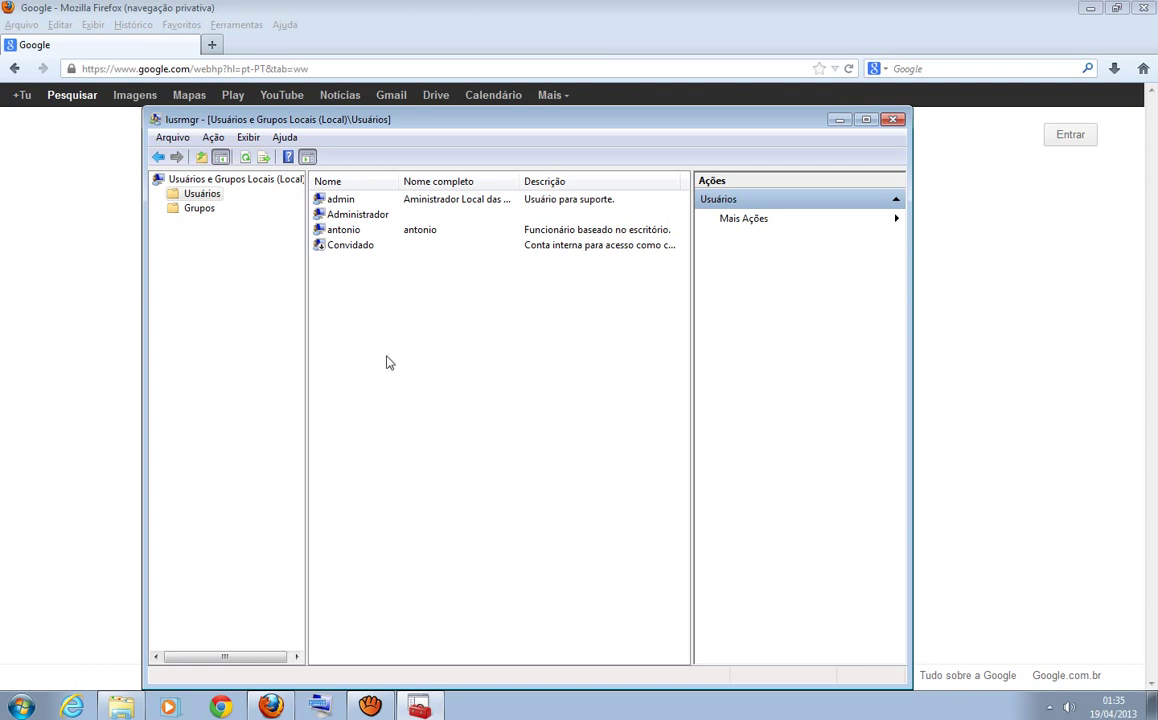
- Delete the newly created user account via Excluir, confirming both prompts, leaving admin, Administrador and Convidado
right_click(347, 234)
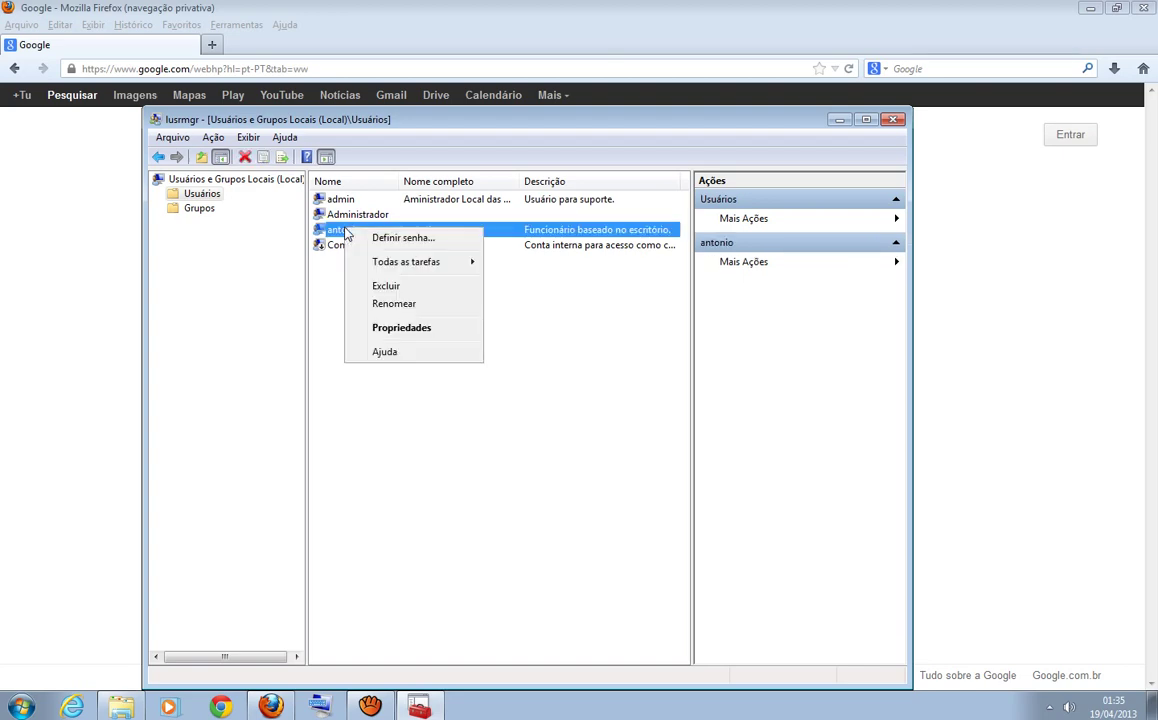
click(386, 285)
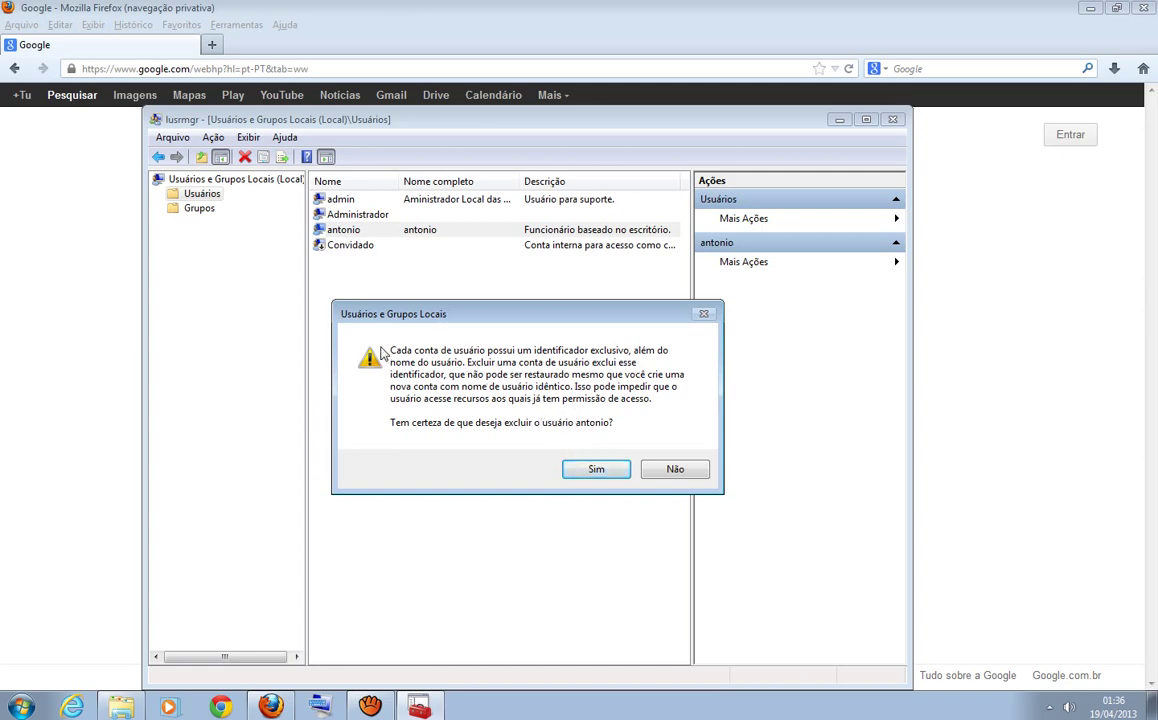
click(597, 472)
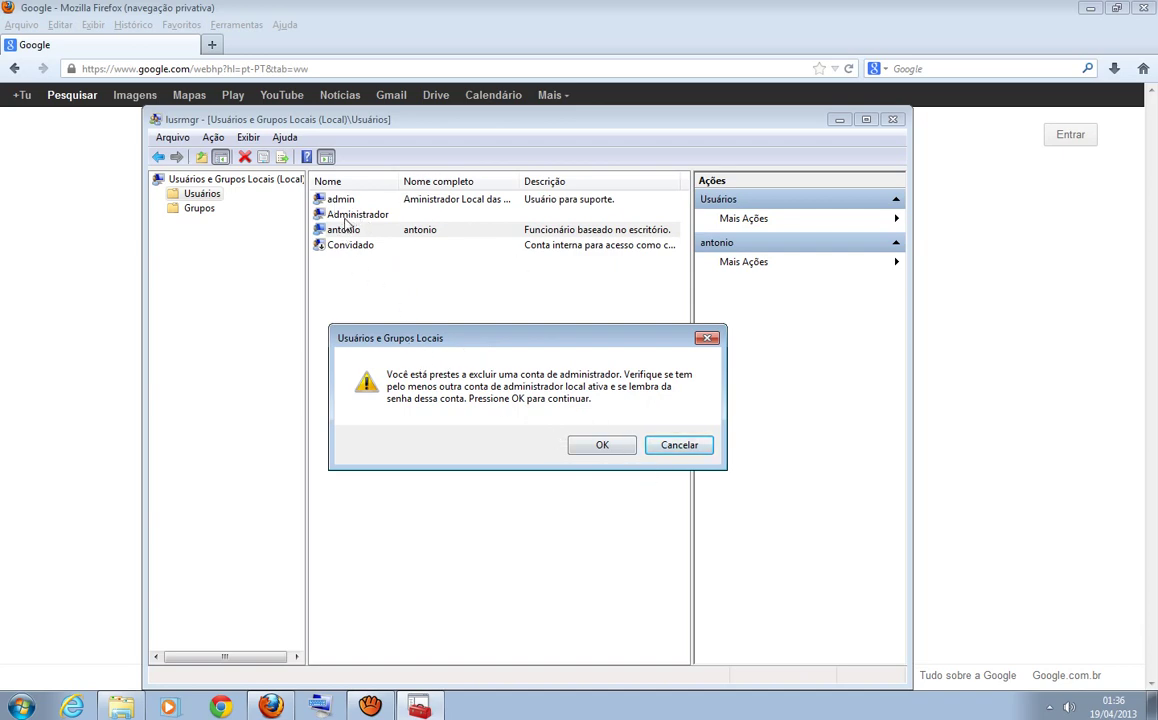
click(602, 446)
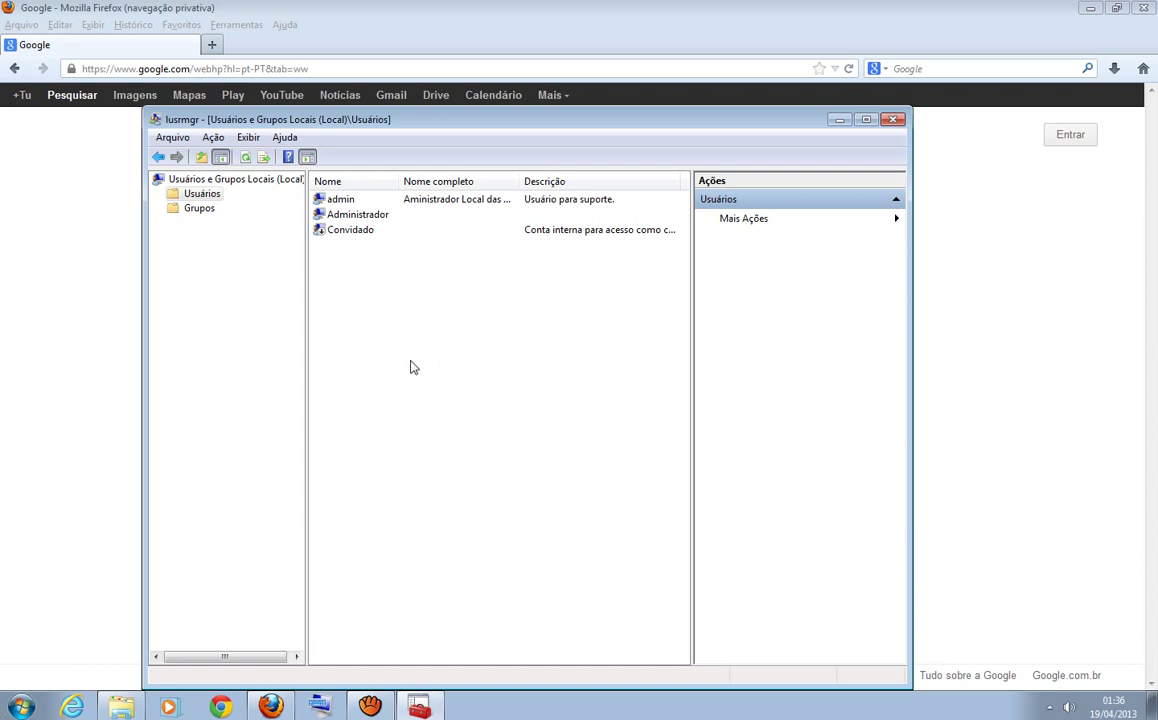
click(360, 214)
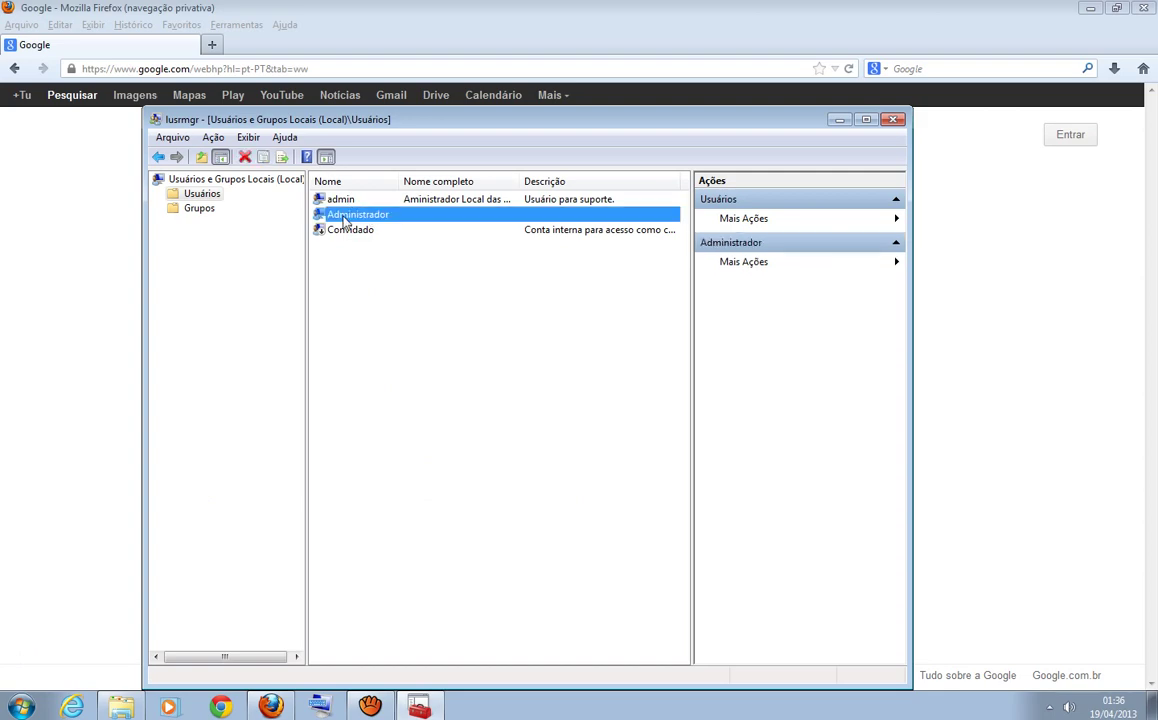
click(190, 207)
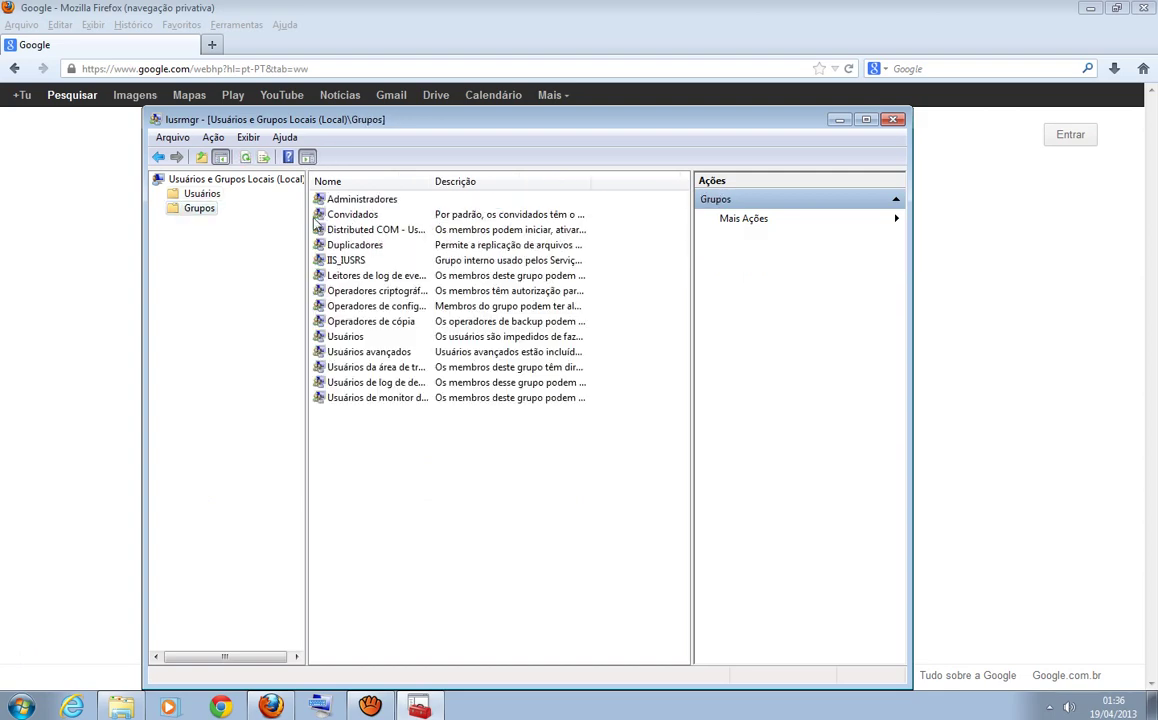
click(364, 201)
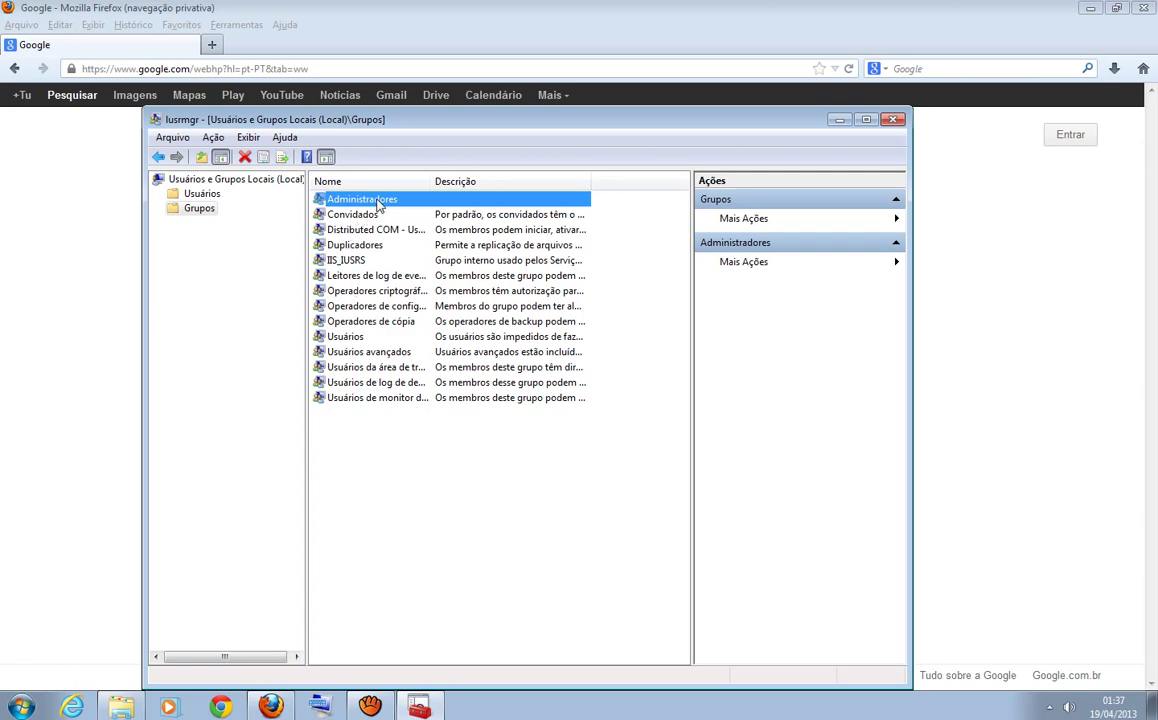
click(468, 574)
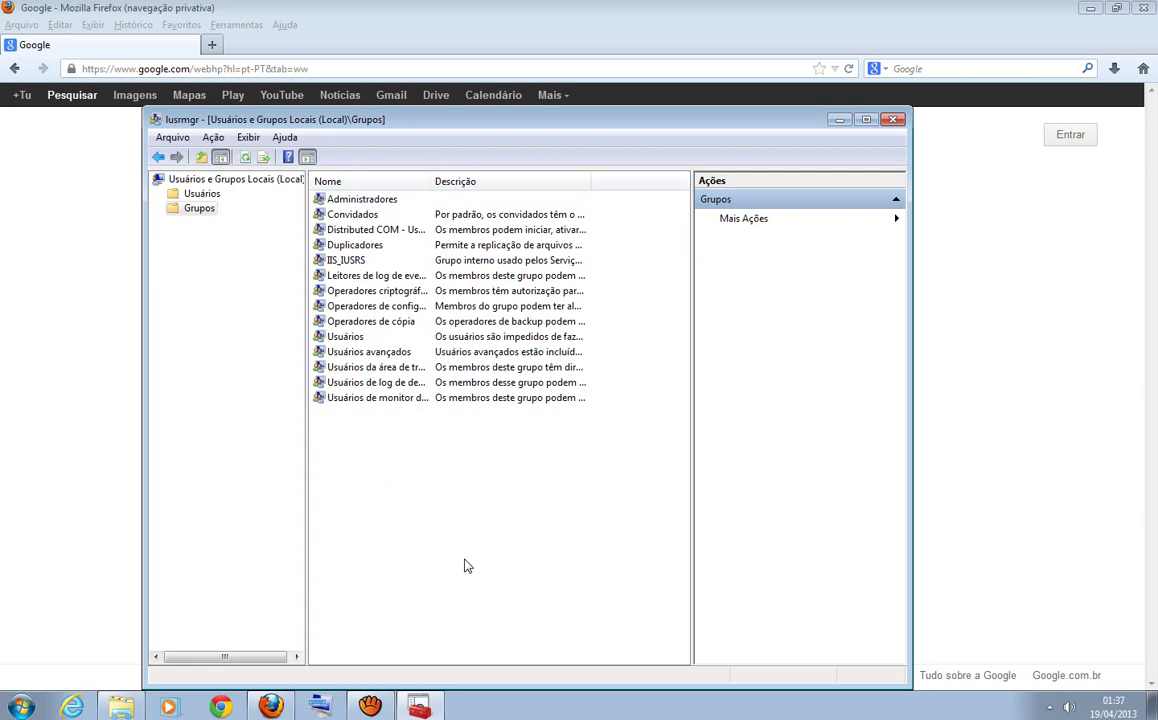
click(370, 203)
click(423, 476)
click(334, 198)
click(481, 638)
click(202, 193)
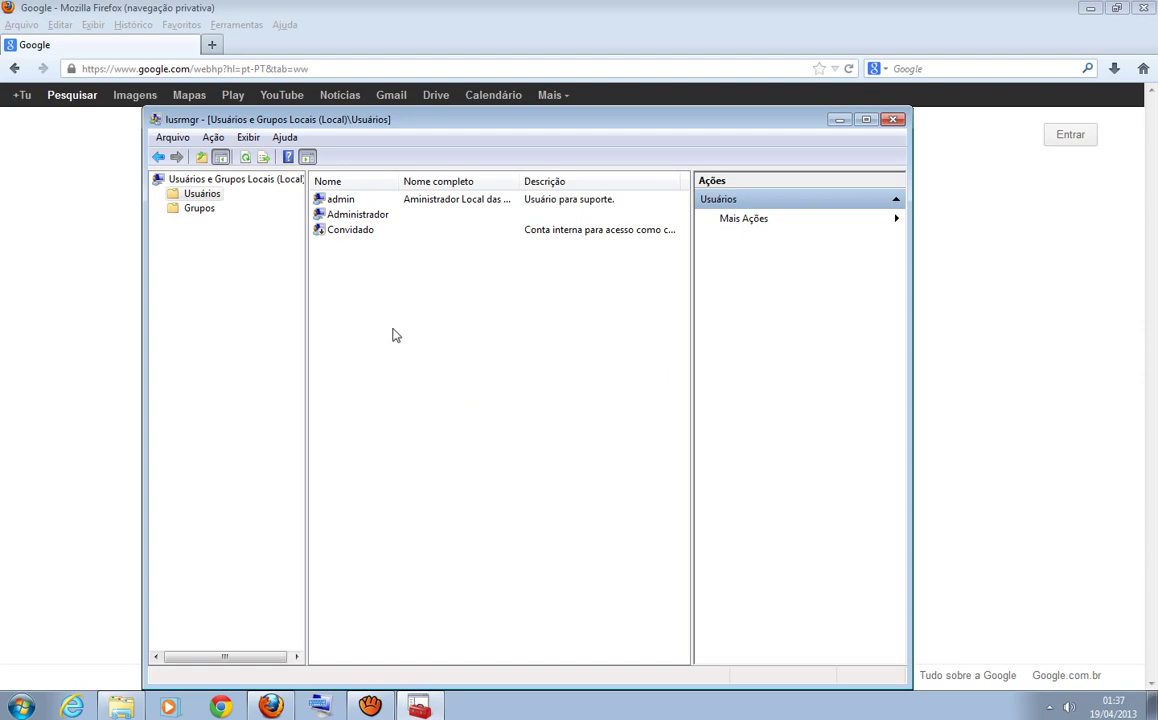
click(186, 206)
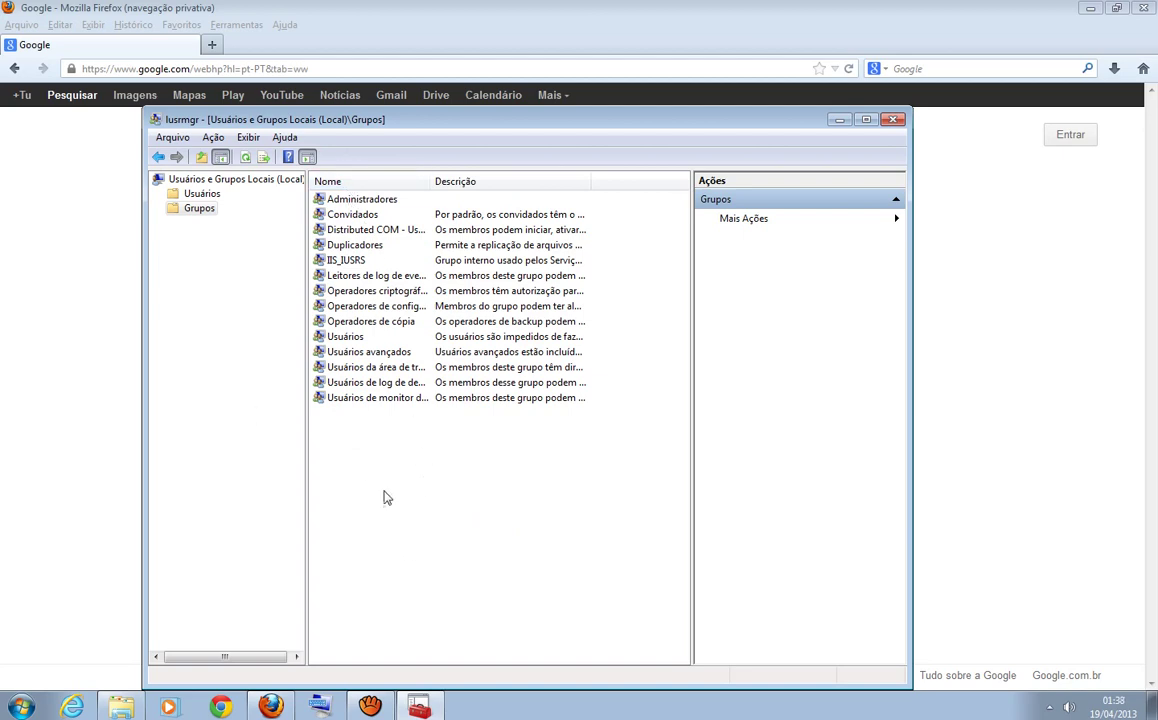
click(199, 192)
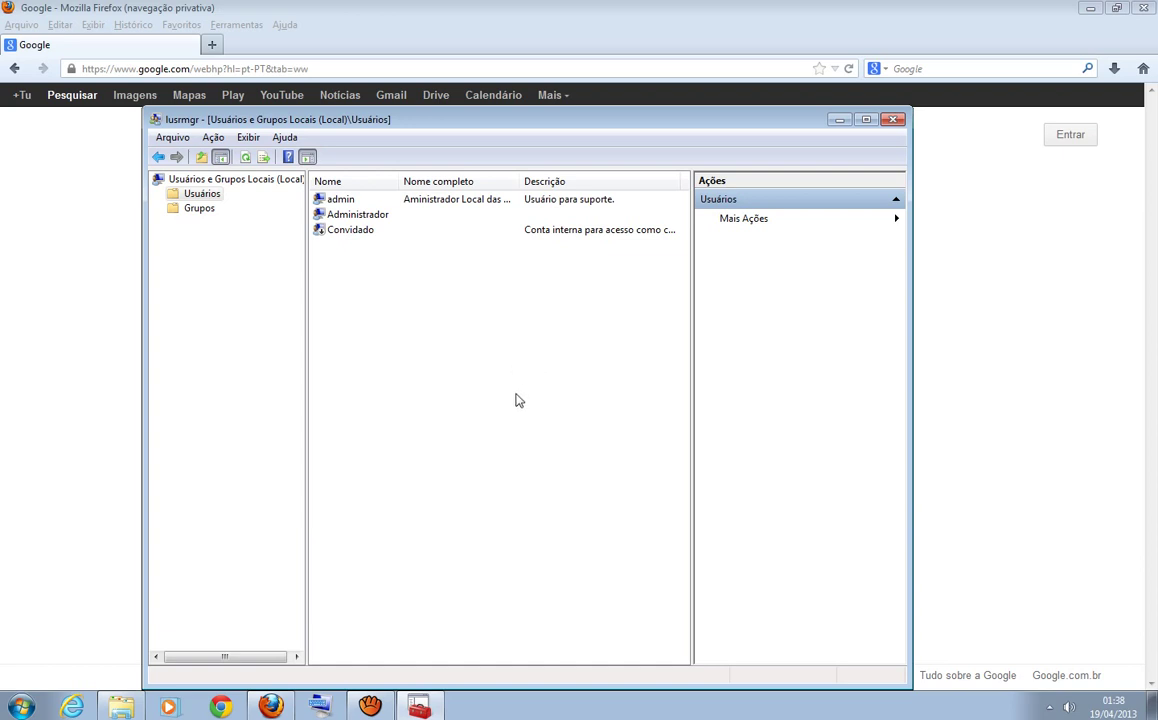
right_click(442, 374)
click(512, 336)
right_click(455, 337)
click(432, 313)
right_click(380, 346)
click(545, 331)
right_click(450, 300)
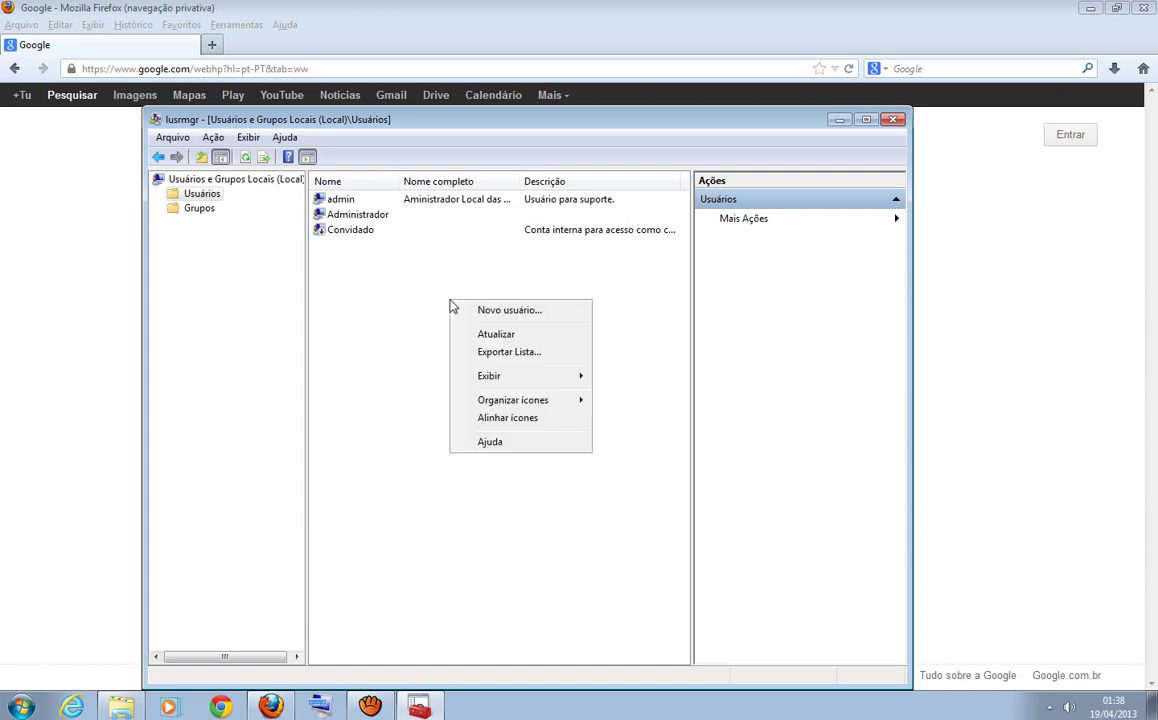
click(622, 350)
right_click(411, 340)
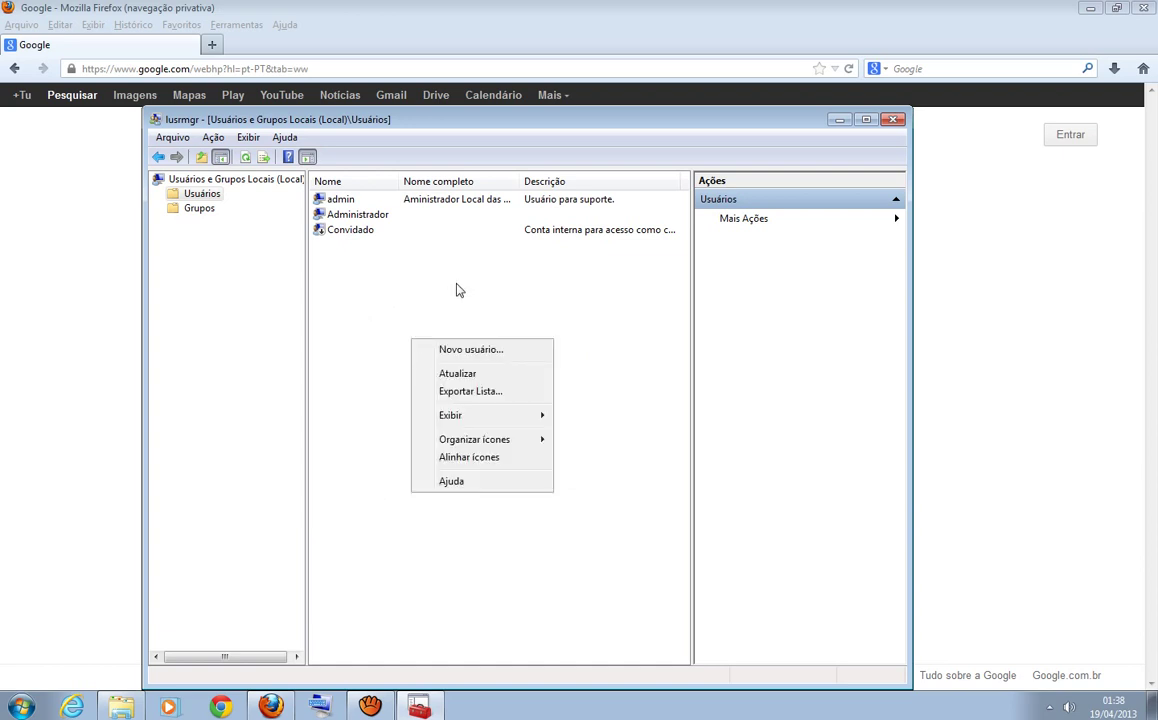
click(456, 290)
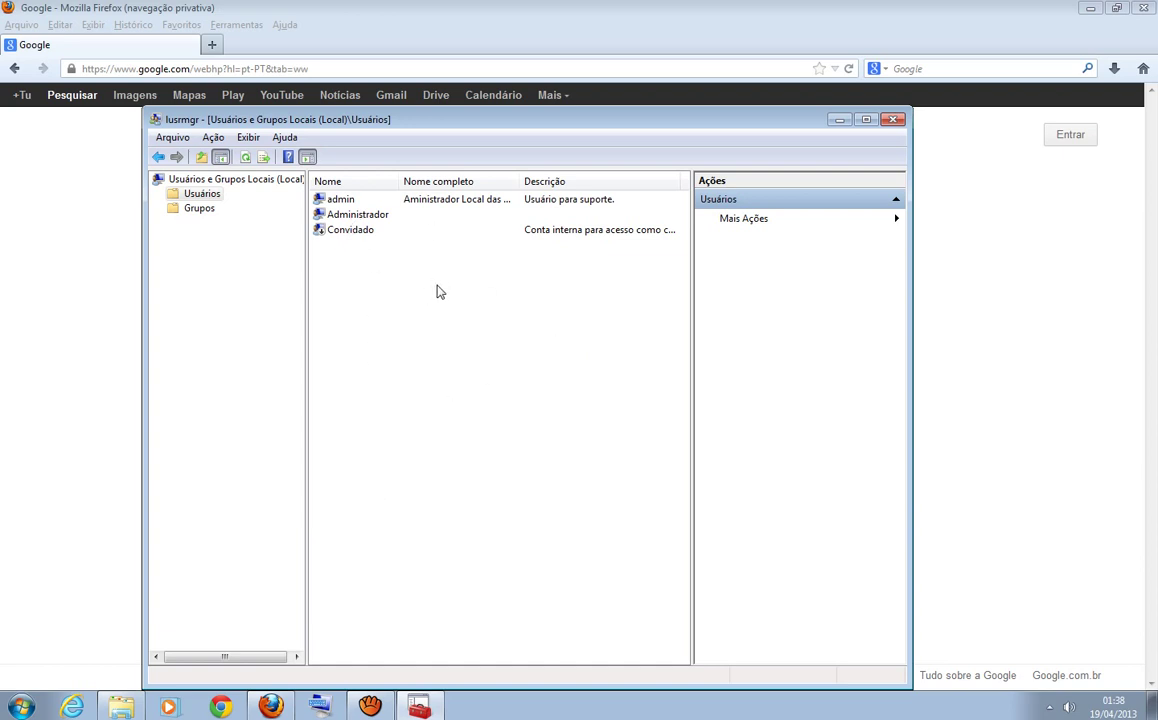